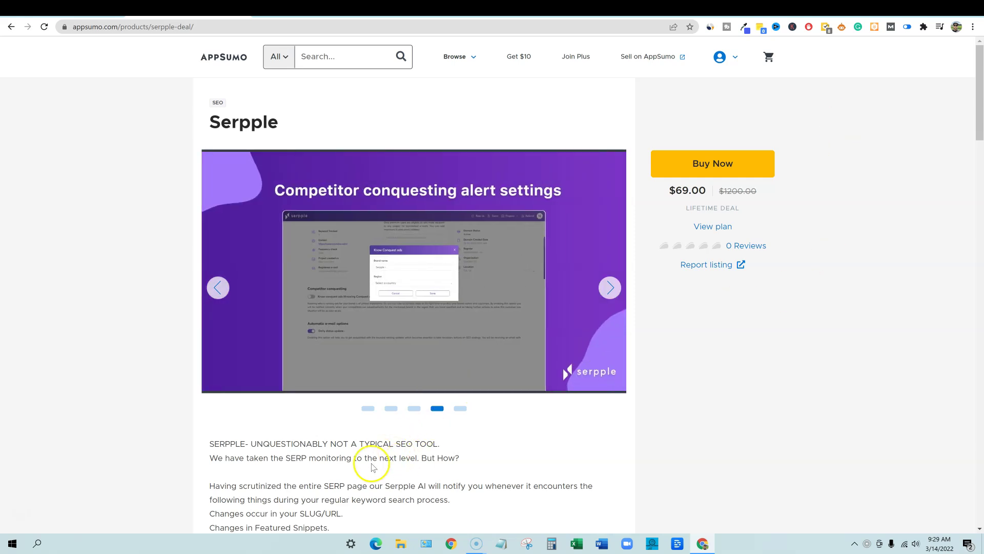
{"action": "scroll", "coordinate": [357, 399], "scroll_direction": "down", "scroll_amount": 2}
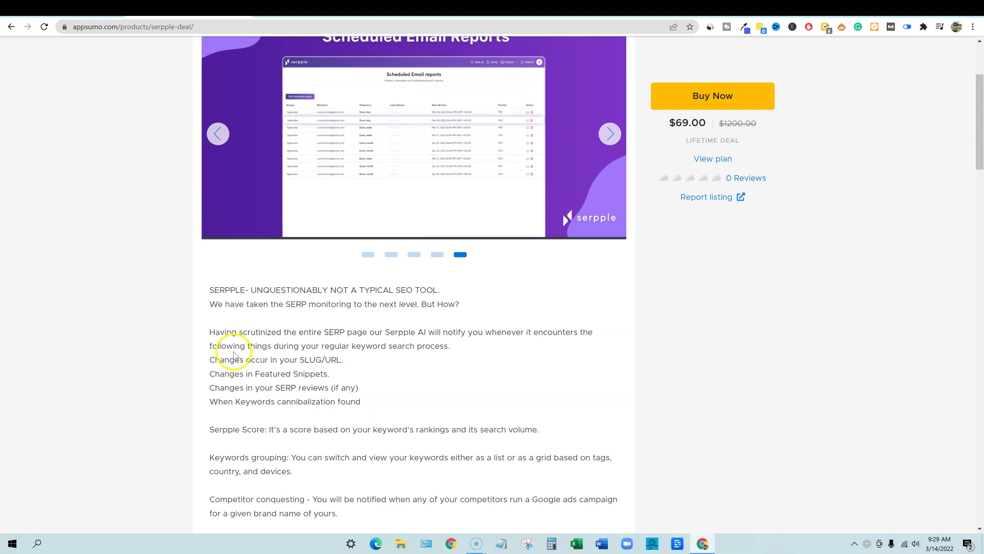
Highlight the description's four alert-trigger lines and the word 'cannibalization'
{"action": "left_click_drag", "start_coordinate": [209, 362], "coordinate": [370, 404]}
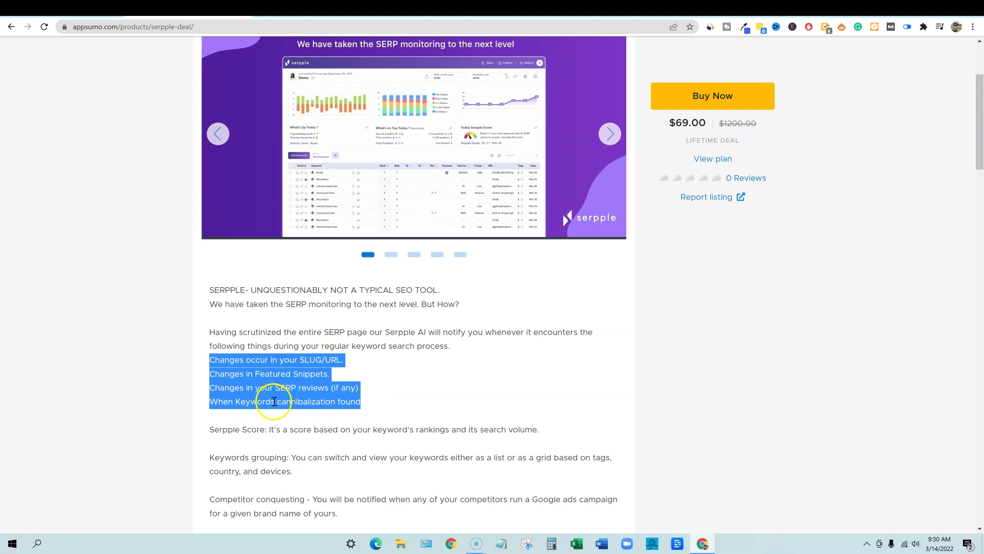
{"action": "left_click", "coordinate": [360, 404]}
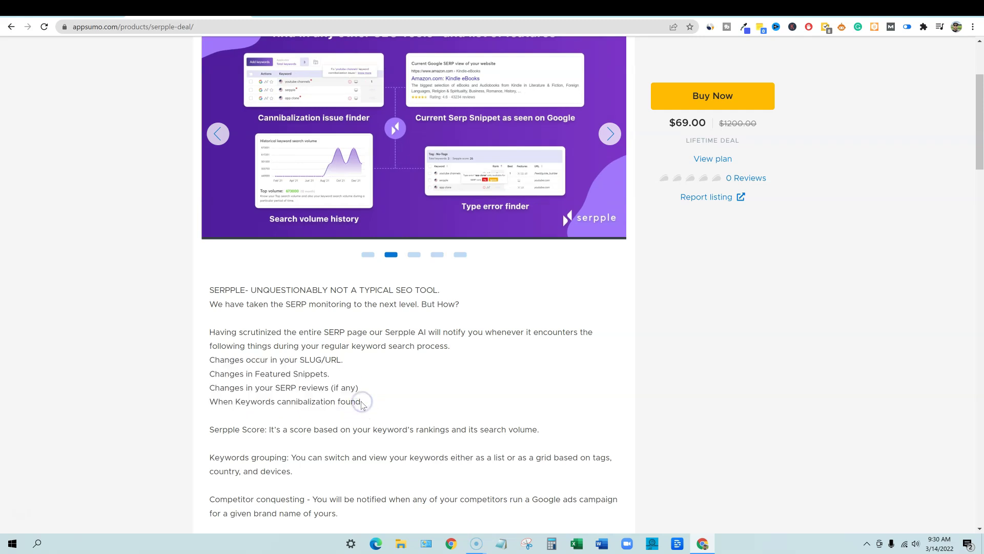
{"action": "left_click_drag", "start_coordinate": [335, 402], "coordinate": [276, 402]}
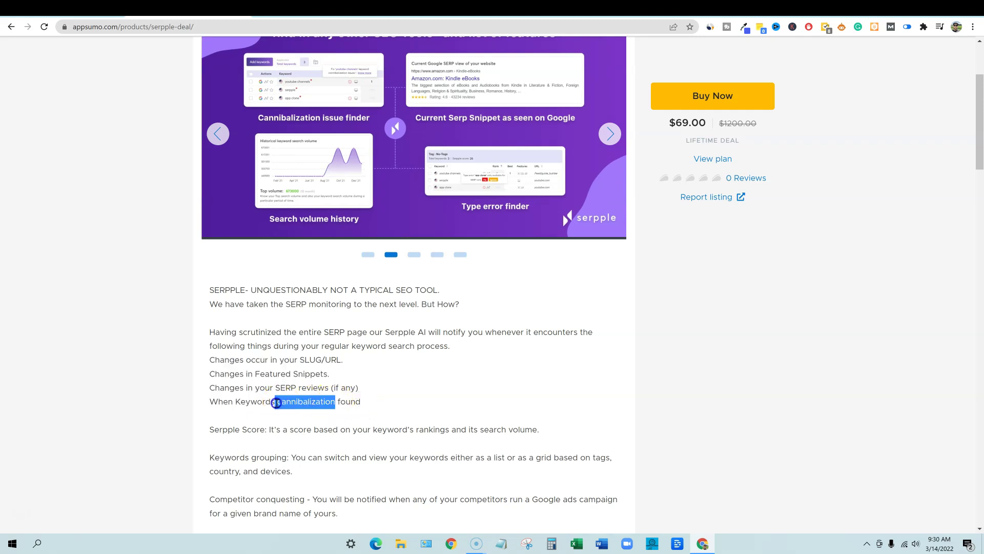
{"action": "left_click", "coordinate": [355, 387]}
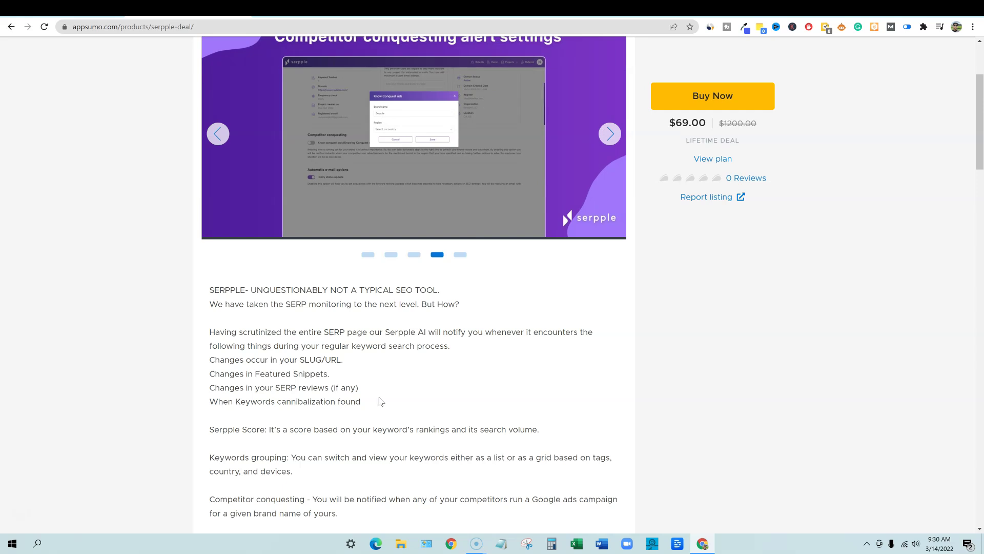
{"action": "left_click", "coordinate": [361, 398]}
{"action": "left_click", "coordinate": [361, 396]}
{"action": "scroll", "coordinate": [391, 419], "scroll_direction": "down", "scroll_amount": 1}
{"action": "left_click_drag", "start_coordinate": [214, 309], "coordinate": [367, 351]}
{"action": "scroll", "coordinate": [453, 338], "scroll_direction": "down", "scroll_amount": 3}
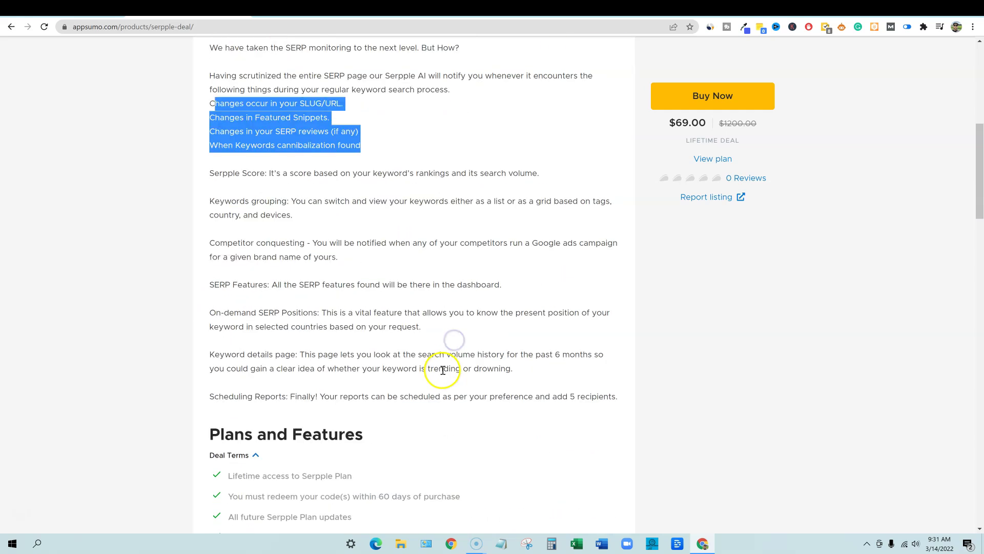
{"action": "scroll", "coordinate": [444, 370], "scroll_direction": "down", "scroll_amount": 2}
{"action": "scroll", "coordinate": [444, 371], "scroll_direction": "down", "scroll_amount": 1}
{"action": "scroll", "coordinate": [446, 375], "scroll_direction": "down", "scroll_amount": 1}
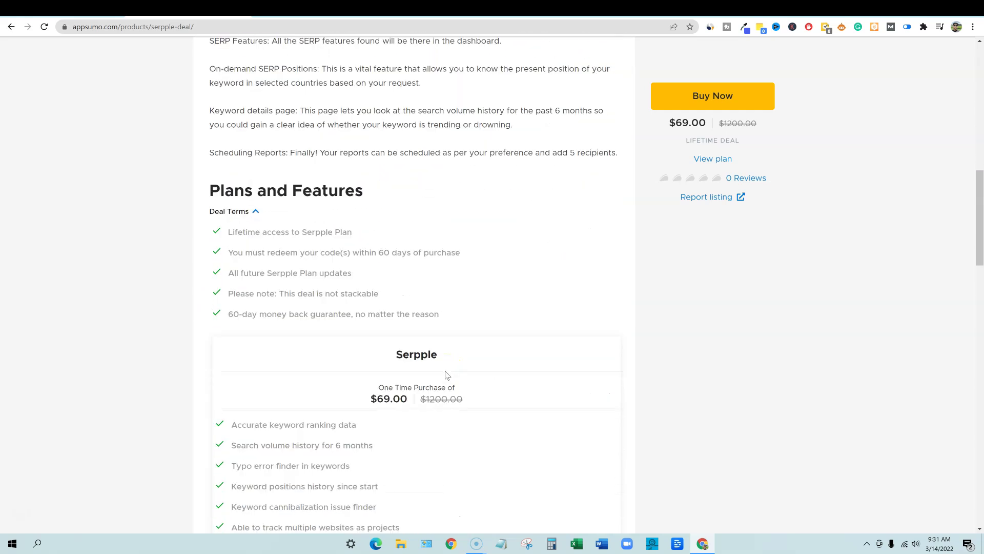
{"action": "scroll", "coordinate": [445, 375], "scroll_direction": "down", "scroll_amount": 1}
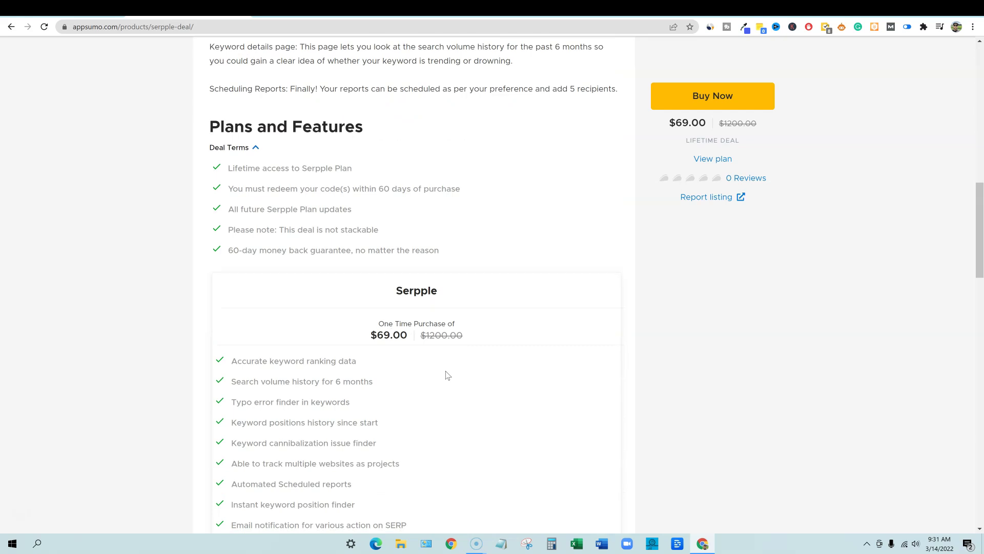
Highlight the $69 plan's feature list, then its 5 Projects and 250 keywords limits
{"action": "left_click", "coordinate": [440, 377]}
{"action": "left_click", "coordinate": [233, 362]}
{"action": "mouse_move", "coordinate": [233, 363]}
{"action": "left_mouse_down"}
{"action": "mouse_move", "coordinate": [364, 432]}
{"action": "mouse_move", "coordinate": [364, 465]}
{"action": "left_mouse_up"}
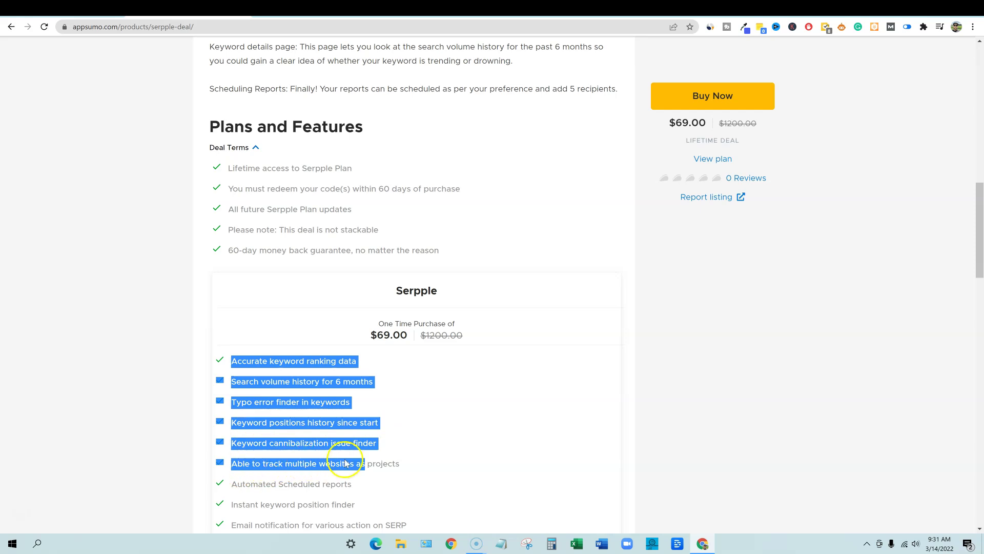
{"action": "left_click", "coordinate": [369, 462]}
{"action": "scroll", "coordinate": [357, 470], "scroll_direction": "down", "scroll_amount": 2}
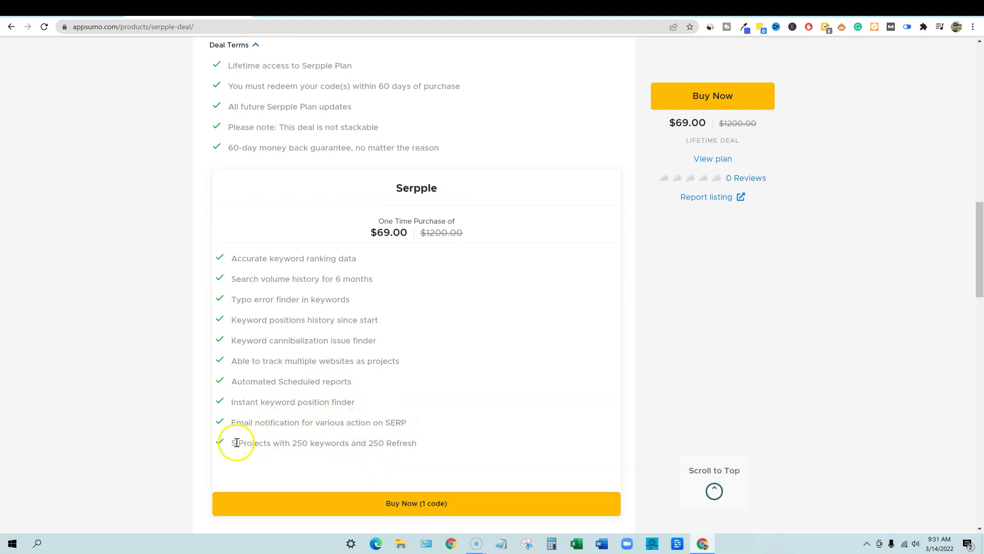
{"action": "left_click_drag", "start_coordinate": [233, 444], "coordinate": [418, 444]}
{"action": "left_click", "coordinate": [298, 443]}
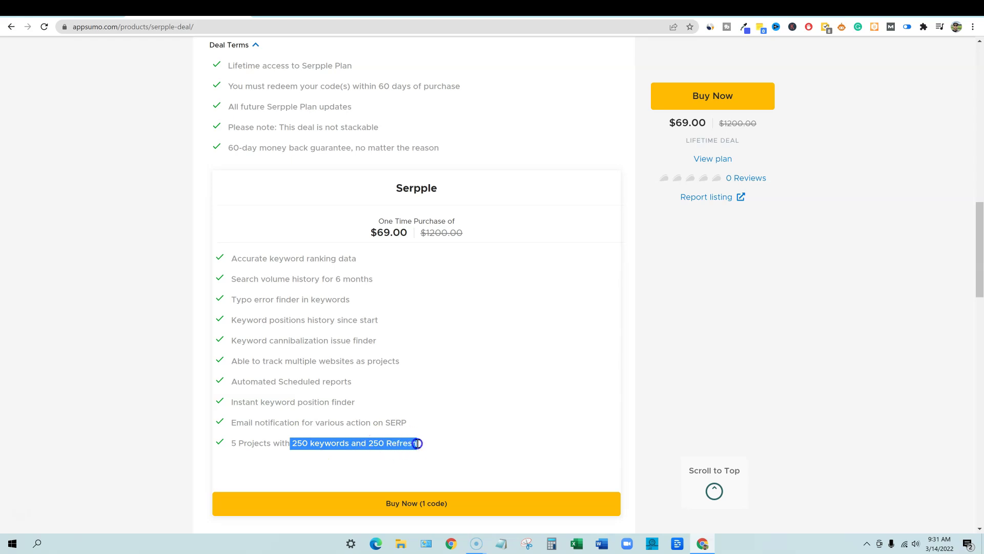
{"action": "left_click", "coordinate": [359, 443]}
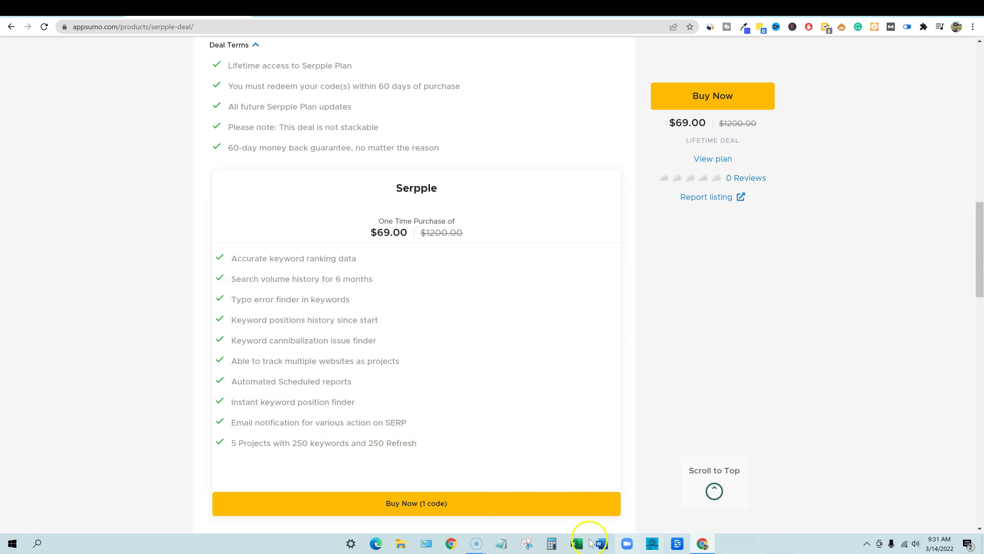
Calculate 250 ÷ 5 = 50 in Calculator beside the plan card, then minimize it
{"action": "left_click", "coordinate": [551, 543]}
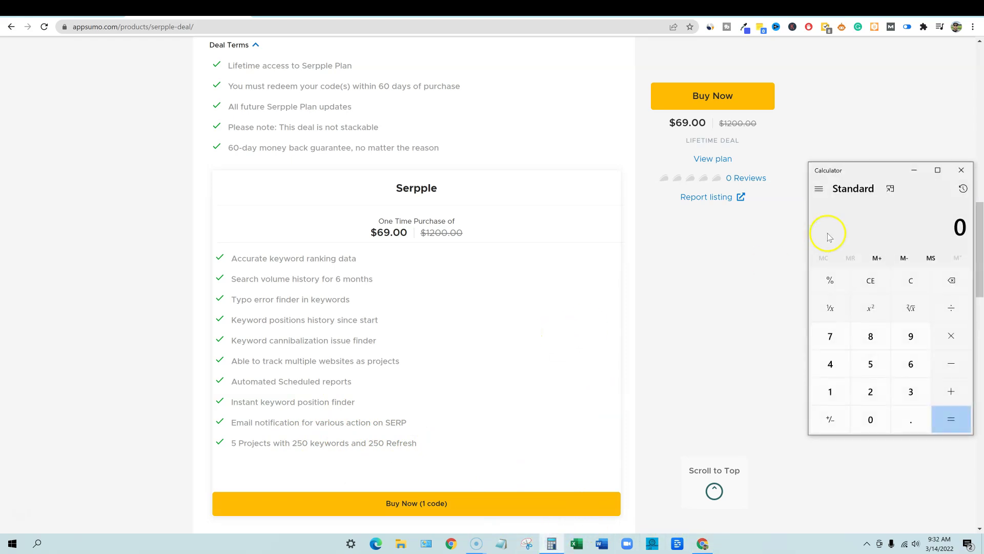
{"action": "left_click_drag", "start_coordinate": [860, 171], "coordinate": [727, 193]}
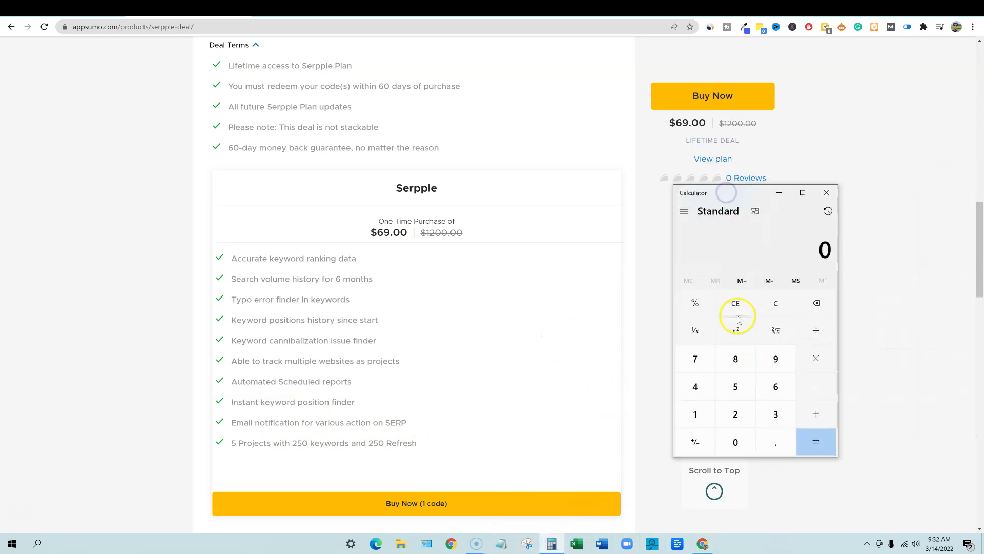
{"action": "left_click", "coordinate": [736, 414]}
{"action": "left_click", "coordinate": [736, 386]}
{"action": "left_click", "coordinate": [735, 441]}
{"action": "left_click", "coordinate": [816, 330]}
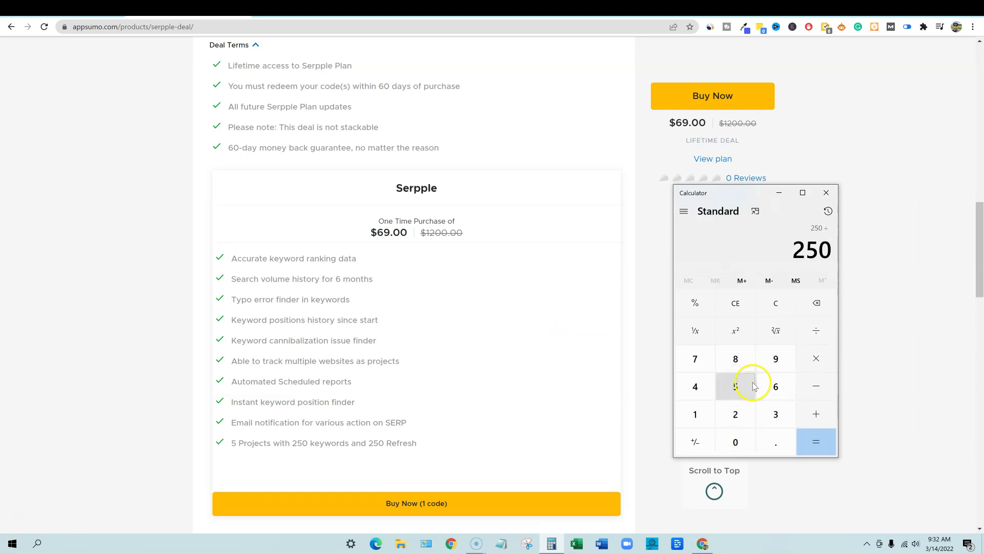
{"action": "left_click", "coordinate": [753, 386]}
{"action": "left_click", "coordinate": [816, 441]}
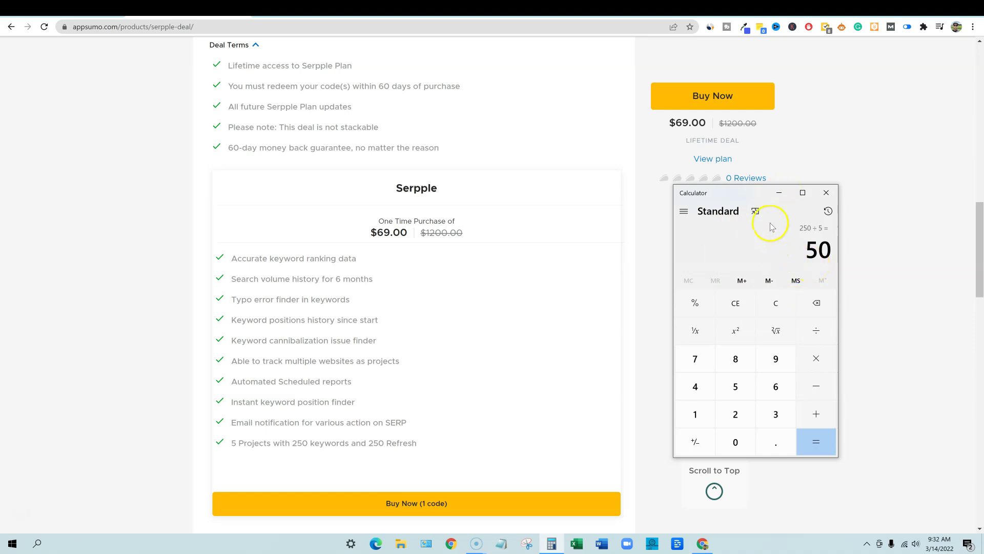
{"action": "left_click", "coordinate": [778, 193]}
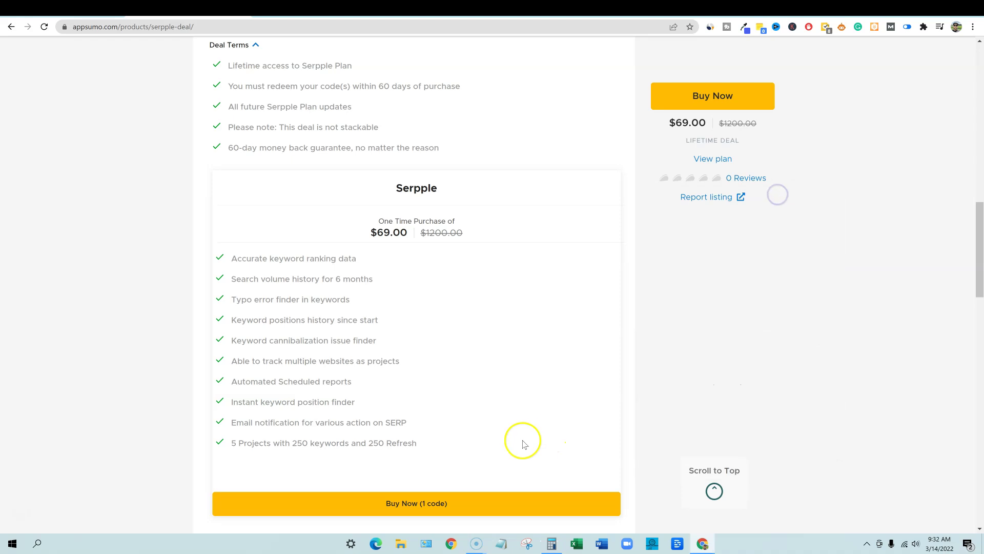
{"action": "scroll", "coordinate": [520, 434], "scroll_direction": "down", "scroll_amount": 3}
{"action": "scroll", "coordinate": [518, 428], "scroll_direction": "up", "scroll_amount": 3}
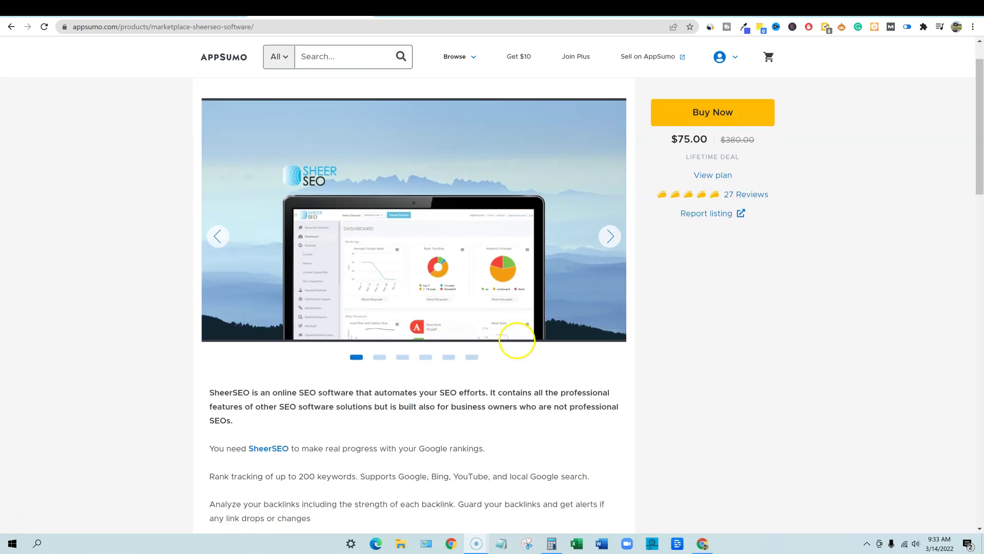
{"action": "scroll", "coordinate": [600, 246], "scroll_direction": "down", "scroll_amount": 1}
{"action": "scroll", "coordinate": [250, 396], "scroll_direction": "down", "scroll_amount": 1}
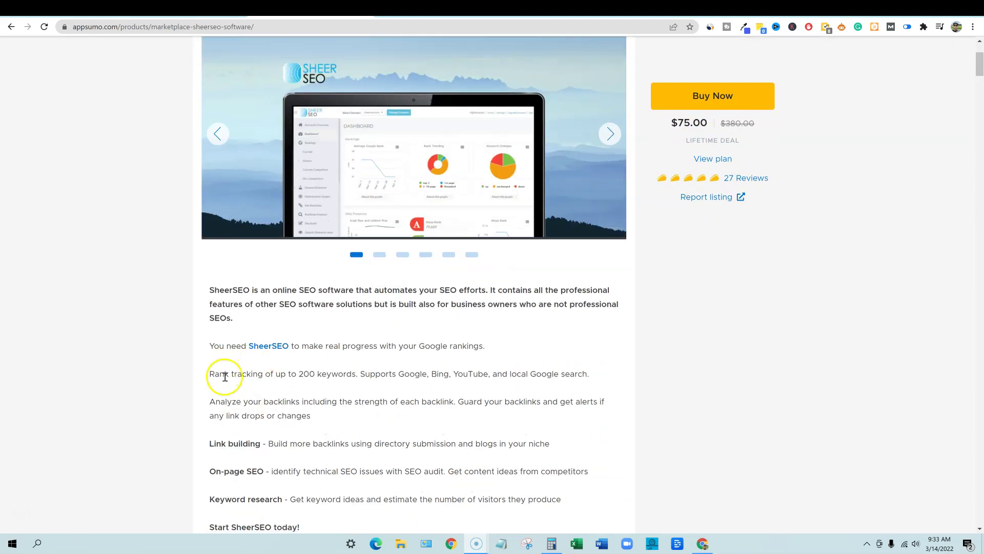
Select SheerSEO's sentence on rank tracking of up to 200 keywords across Google, Bing and YouTube
{"action": "left_click_drag", "start_coordinate": [225, 377], "coordinate": [590, 375]}
Highlight Serpple's '250 keywords and 250 Refresh' limit, compare with SheerSEO, then visit serpple.com
{"action": "left_click", "coordinate": [198, 10]}
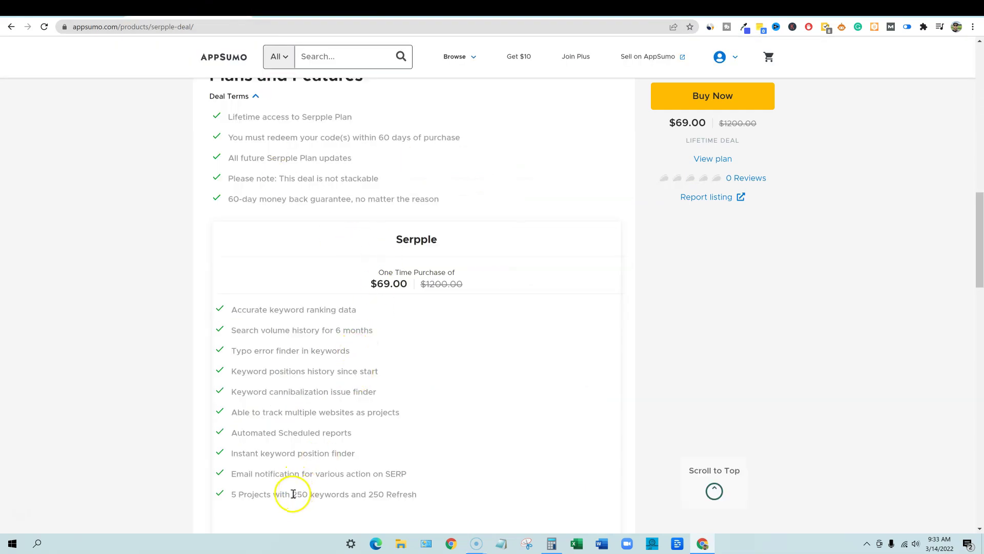
{"action": "left_click_drag", "start_coordinate": [293, 494], "coordinate": [431, 494]}
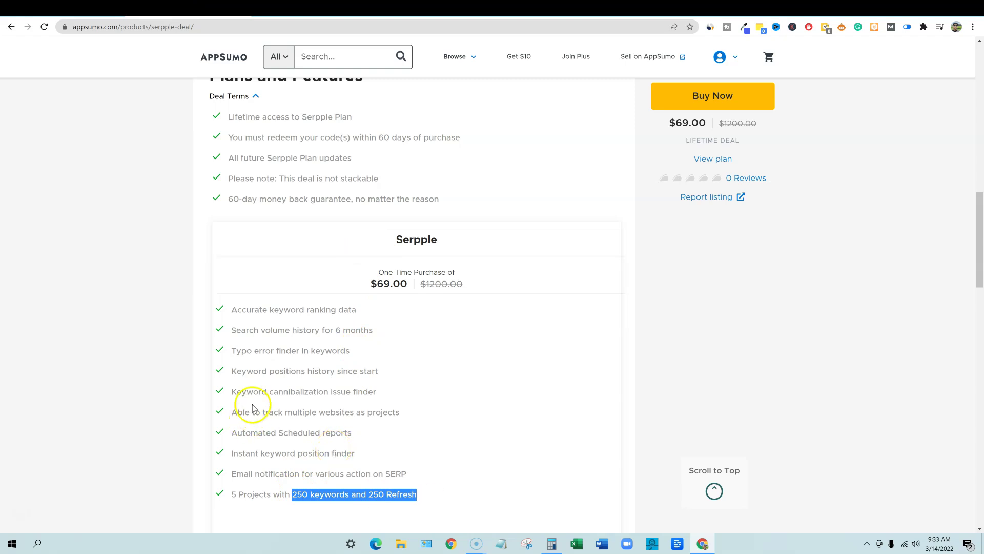
{"action": "scroll", "coordinate": [254, 400], "scroll_direction": "up", "scroll_amount": 1}
{"action": "left_click", "coordinate": [338, 9]}
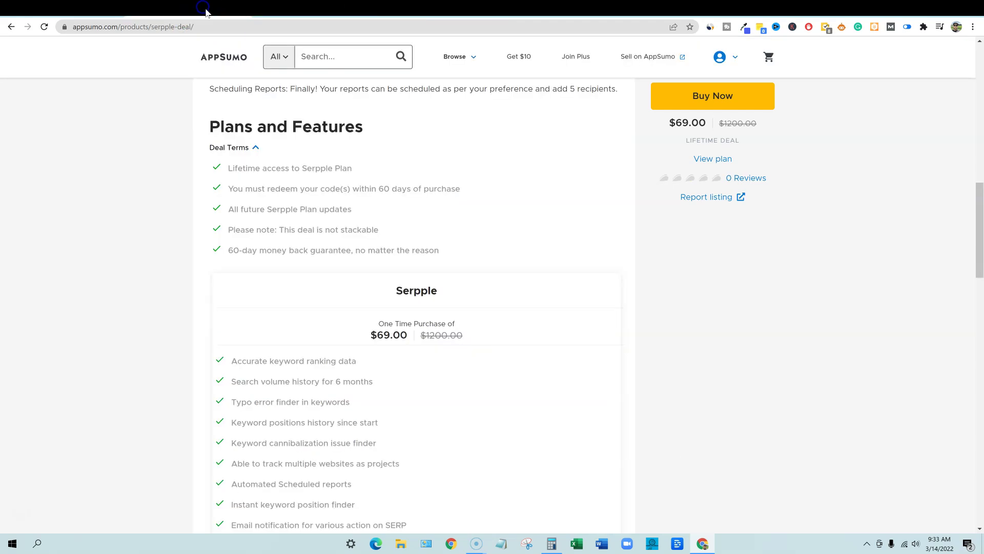
{"action": "scroll", "coordinate": [285, 424], "scroll_direction": "down", "scroll_amount": 1}
{"action": "scroll", "coordinate": [307, 418], "scroll_direction": "up", "scroll_amount": 3}
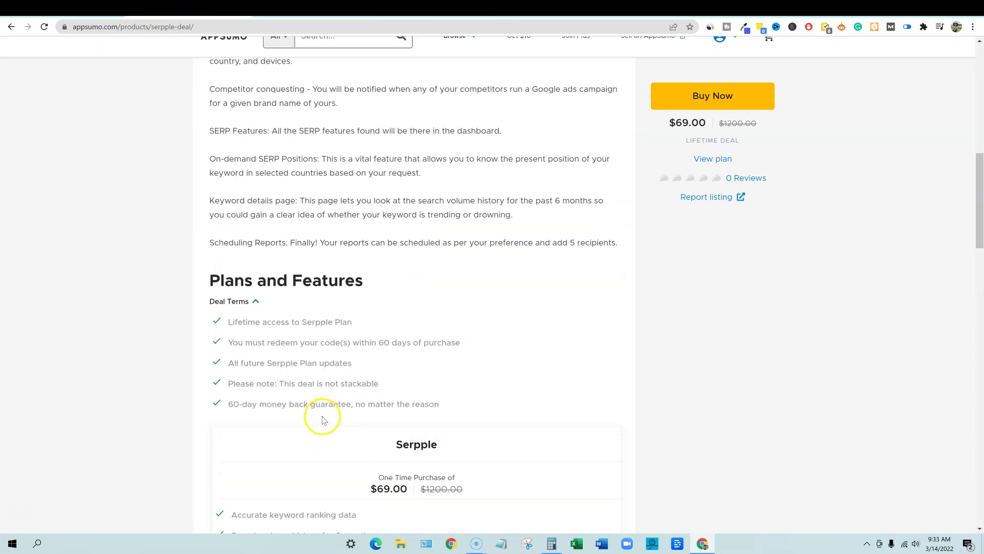
{"action": "scroll", "coordinate": [324, 421], "scroll_direction": "up", "scroll_amount": 10}
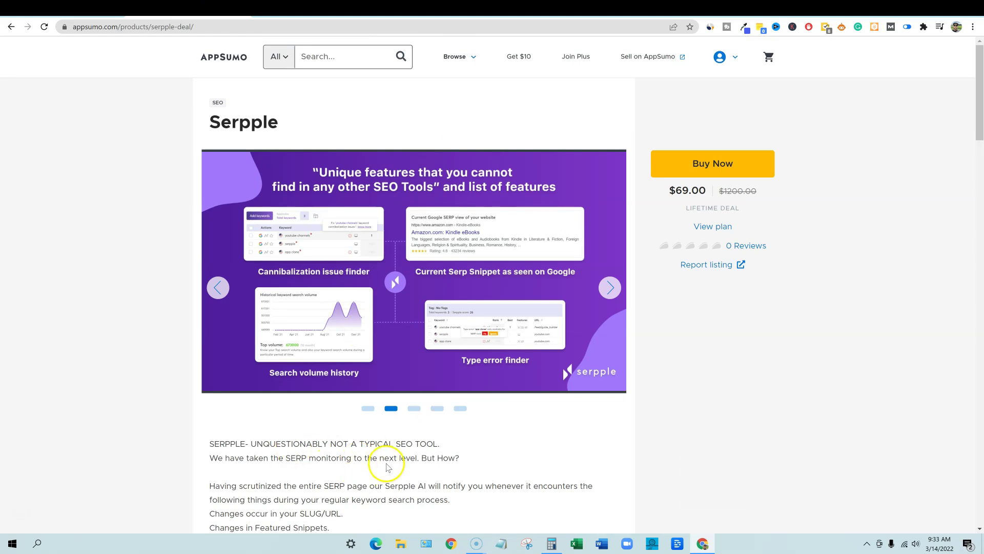
{"action": "scroll", "coordinate": [387, 468], "scroll_direction": "down", "scroll_amount": 1}
{"action": "scroll", "coordinate": [388, 466], "scroll_direction": "up", "scroll_amount": 1}
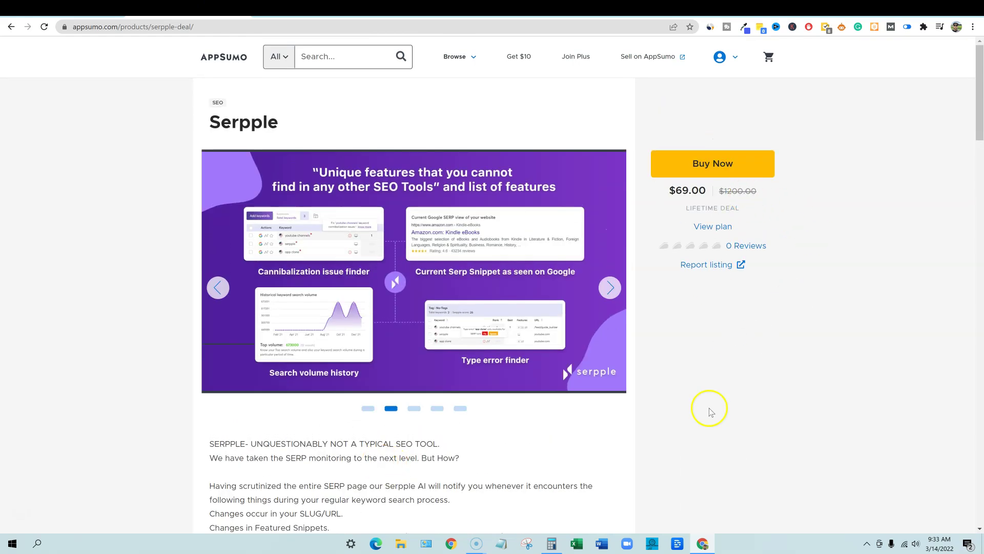
{"action": "scroll", "coordinate": [444, 439], "scroll_direction": "down", "scroll_amount": 3}
{"action": "scroll", "coordinate": [443, 441], "scroll_direction": "down", "scroll_amount": 7}
{"action": "scroll", "coordinate": [441, 444], "scroll_direction": "down", "scroll_amount": 5}
{"action": "scroll", "coordinate": [454, 334], "scroll_direction": "up", "scroll_amount": 1}
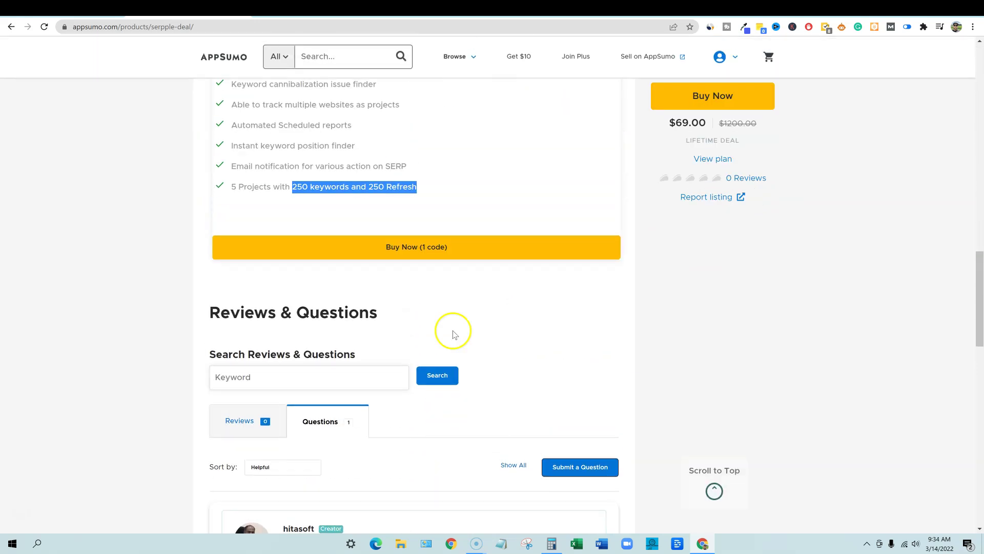
{"action": "scroll", "coordinate": [455, 340], "scroll_direction": "up", "scroll_amount": 2}
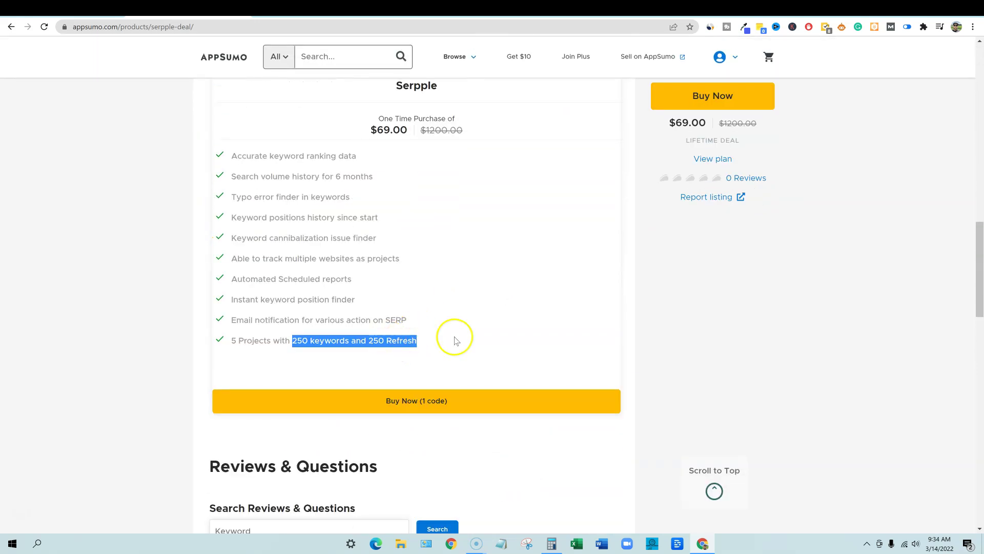
{"action": "left_click", "coordinate": [454, 341]}
{"action": "scroll", "coordinate": [461, 336], "scroll_direction": "up", "scroll_amount": 3}
{"action": "scroll", "coordinate": [464, 347], "scroll_direction": "up", "scroll_amount": 4}
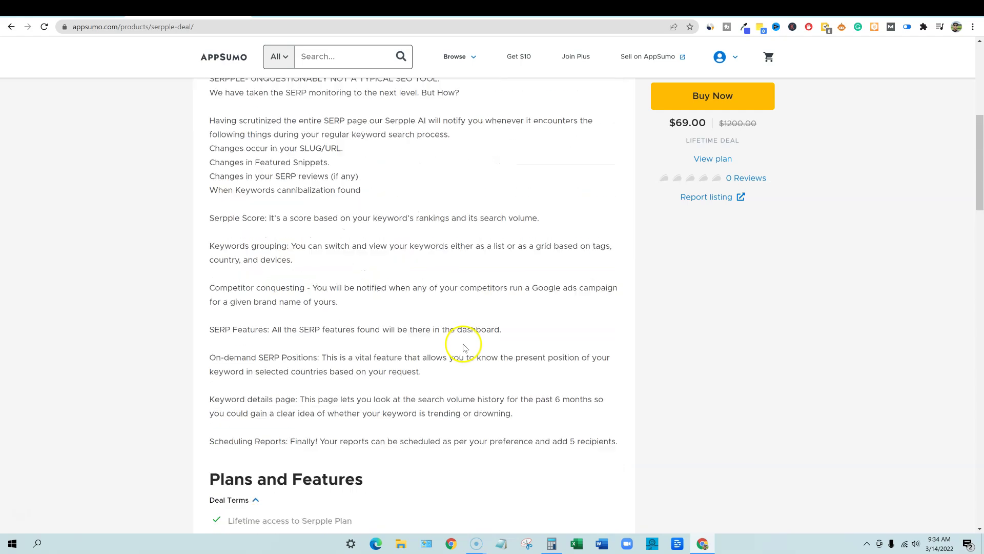
{"action": "scroll", "coordinate": [463, 346], "scroll_direction": "up", "scroll_amount": 4}
{"action": "scroll", "coordinate": [454, 311], "scroll_direction": "up", "scroll_amount": 1}
{"action": "left_click", "coordinate": [444, 10]}
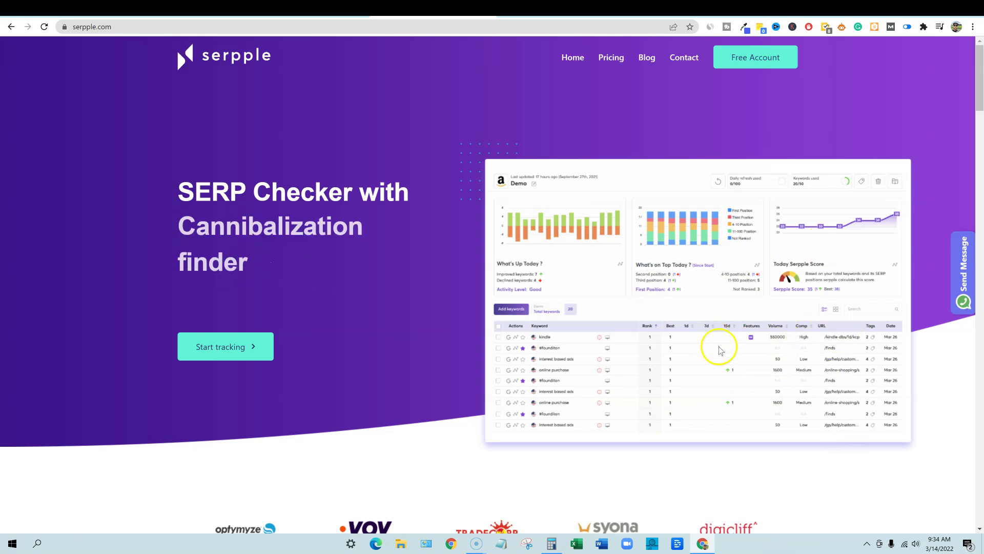
{"action": "scroll", "coordinate": [460, 431], "scroll_direction": "down", "scroll_amount": 2}
{"action": "scroll", "coordinate": [459, 431], "scroll_direction": "down", "scroll_amount": 3}
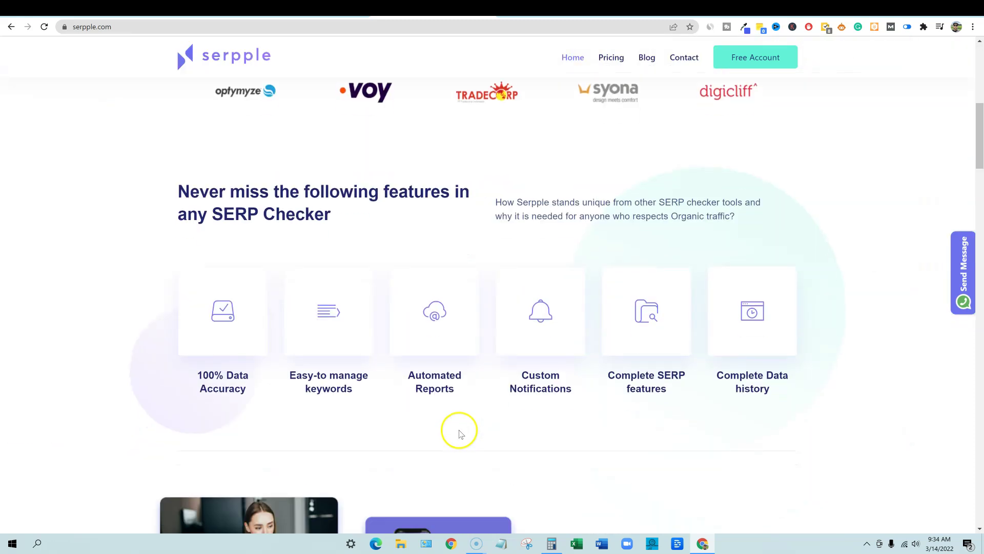
{"action": "scroll", "coordinate": [521, 406], "scroll_direction": "down", "scroll_amount": 2}
{"action": "scroll", "coordinate": [521, 403], "scroll_direction": "down", "scroll_amount": 3}
{"action": "scroll", "coordinate": [521, 410], "scroll_direction": "down", "scroll_amount": 5}
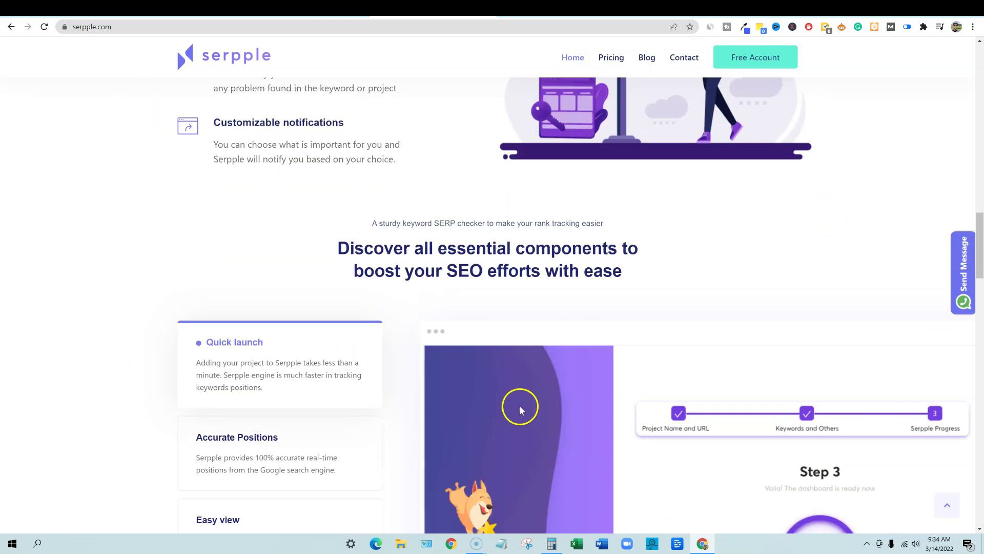
{"action": "scroll", "coordinate": [519, 406], "scroll_direction": "down", "scroll_amount": 4}
{"action": "scroll", "coordinate": [521, 406], "scroll_direction": "down", "scroll_amount": 5}
{"action": "scroll", "coordinate": [517, 403], "scroll_direction": "down", "scroll_amount": 3}
{"action": "scroll", "coordinate": [519, 409], "scroll_direction": "down", "scroll_amount": 1}
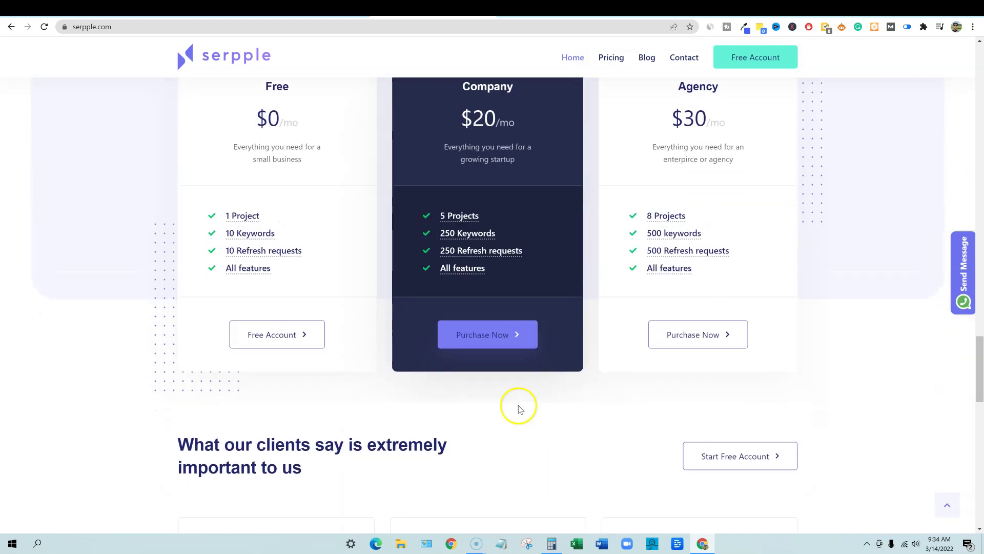
{"action": "scroll", "coordinate": [518, 409], "scroll_direction": "down", "scroll_amount": 2}
{"action": "scroll", "coordinate": [518, 410], "scroll_direction": "down", "scroll_amount": 3}
{"action": "scroll", "coordinate": [518, 409], "scroll_direction": "down", "scroll_amount": 5}
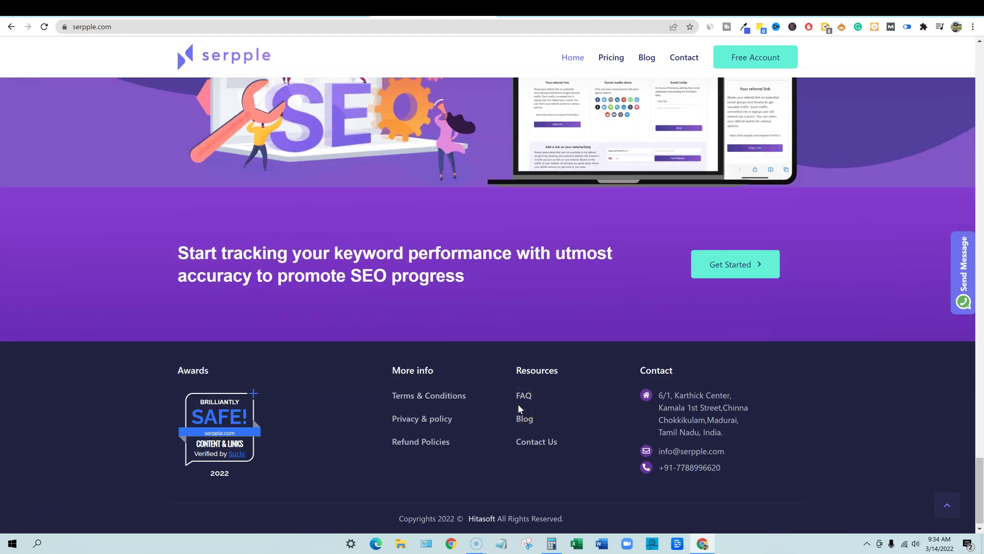
{"action": "scroll", "coordinate": [520, 409], "scroll_direction": "up", "scroll_amount": 5}
{"action": "scroll", "coordinate": [517, 408], "scroll_direction": "up", "scroll_amount": 2}
{"action": "scroll", "coordinate": [515, 409], "scroll_direction": "up", "scroll_amount": 3}
{"action": "scroll", "coordinate": [516, 408], "scroll_direction": "down", "scroll_amount": 2}
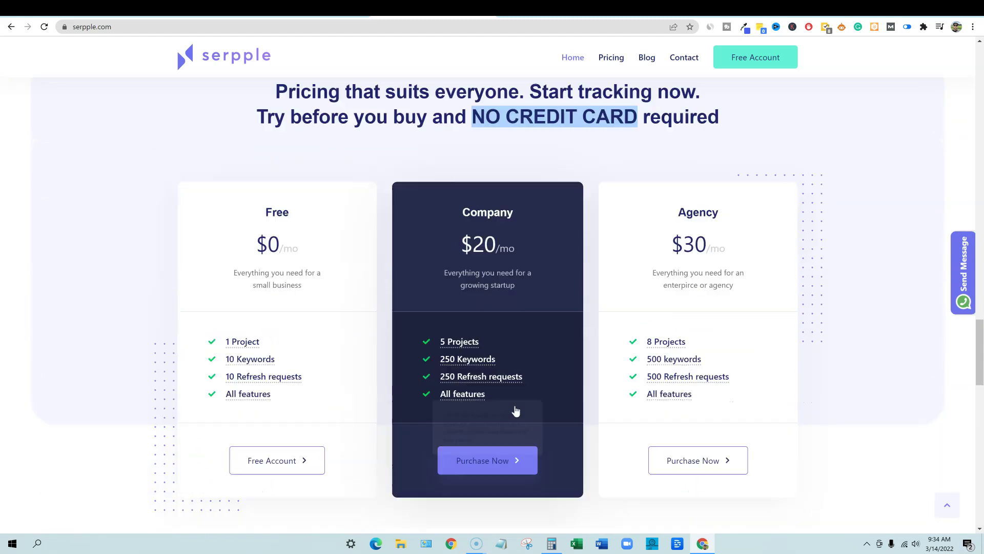
{"action": "scroll", "coordinate": [519, 402], "scroll_direction": "down", "scroll_amount": 1}
{"action": "scroll", "coordinate": [519, 404], "scroll_direction": "up", "scroll_amount": 1}
{"action": "scroll", "coordinate": [502, 315], "scroll_direction": "down", "scroll_amount": 1}
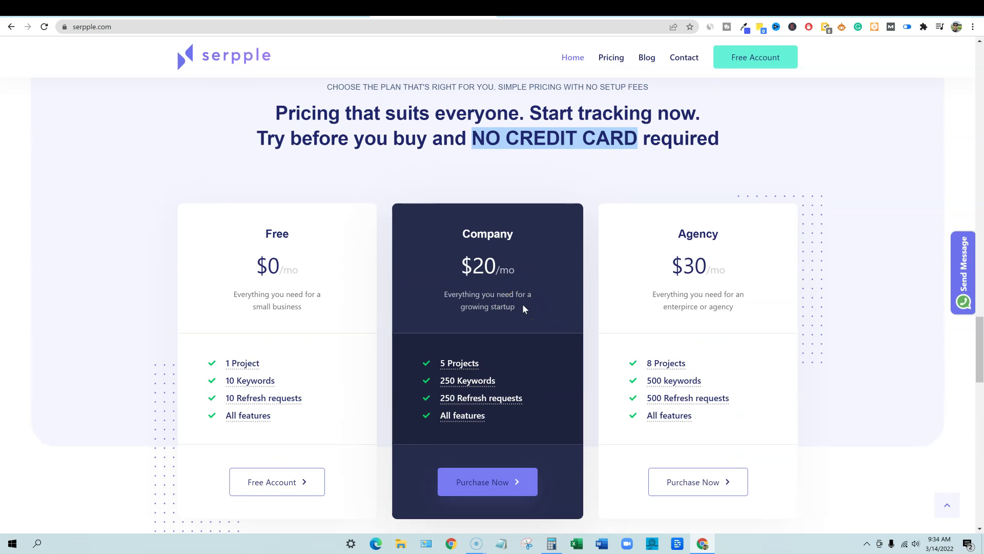
Clear Calculator and compute the $20 Company plan's yearly cost: 20 × 12 = 240
{"action": "left_click", "coordinate": [550, 544]}
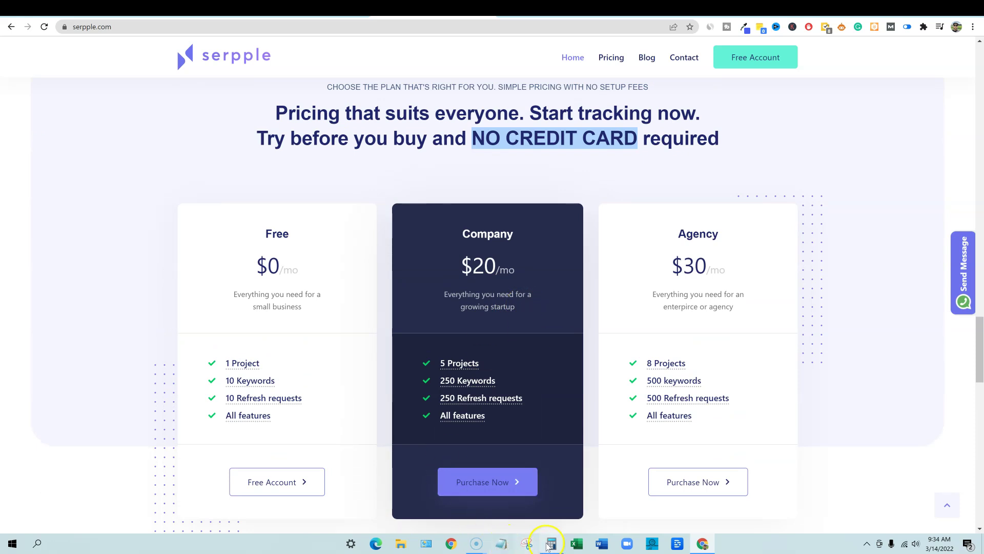
{"action": "left_click", "coordinate": [776, 302]}
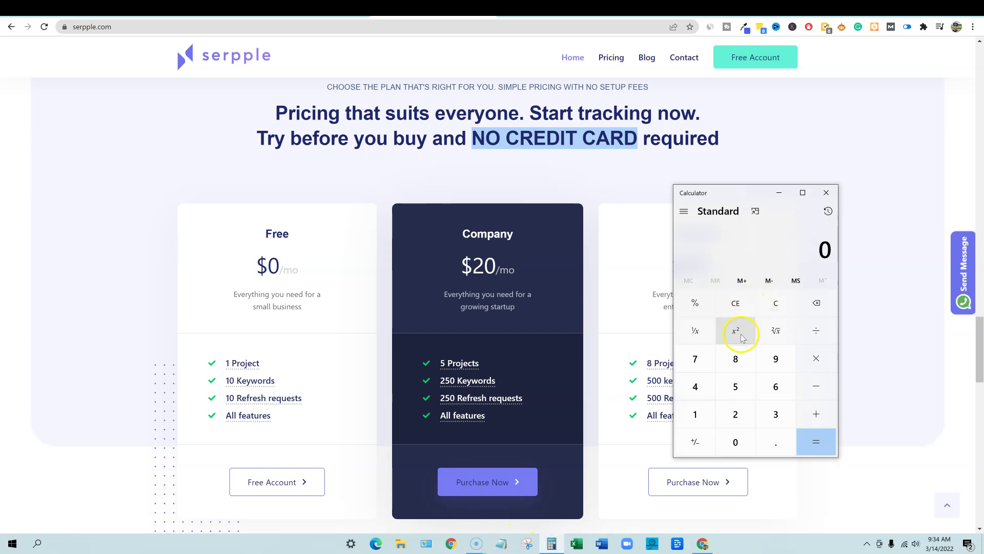
{"action": "left_click", "coordinate": [736, 414]}
{"action": "left_click", "coordinate": [735, 442]}
{"action": "left_click", "coordinate": [816, 359]}
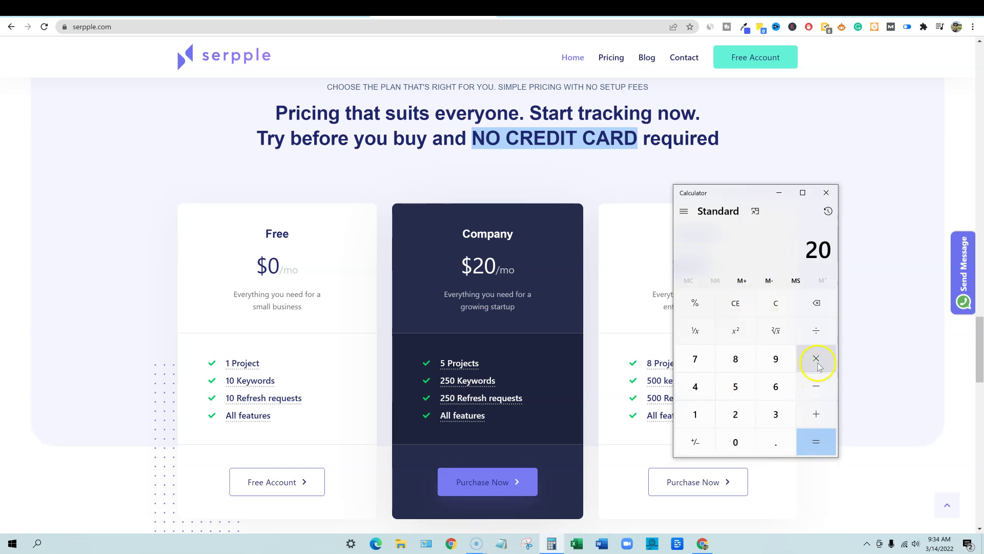
{"action": "left_click", "coordinate": [713, 411]}
{"action": "left_click", "coordinate": [816, 441]}
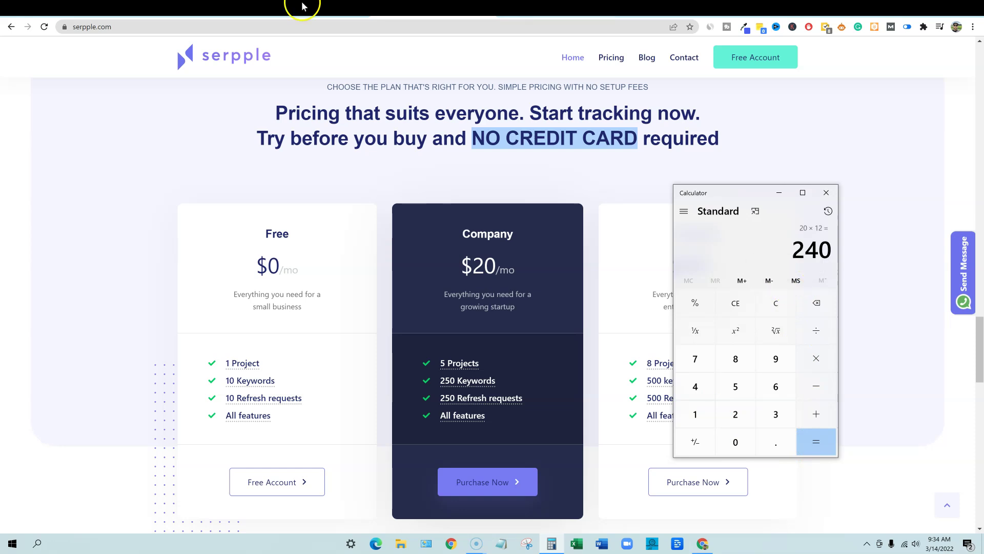
{"action": "left_click", "coordinate": [206, 7]}
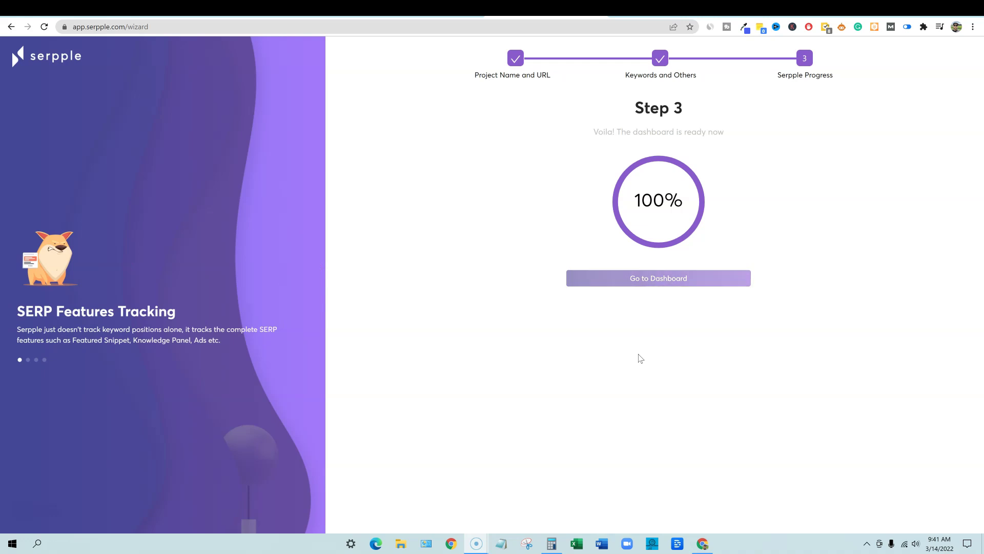
Go to the dashboard from the 100% ready setup screen
{"action": "left_click", "coordinate": [731, 278]}
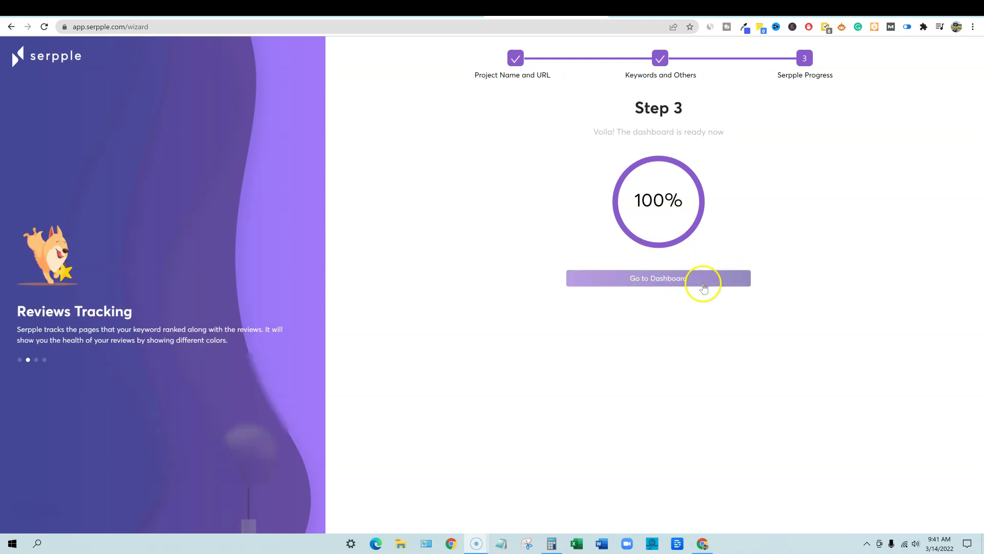
{"action": "left_click", "coordinate": [678, 285]}
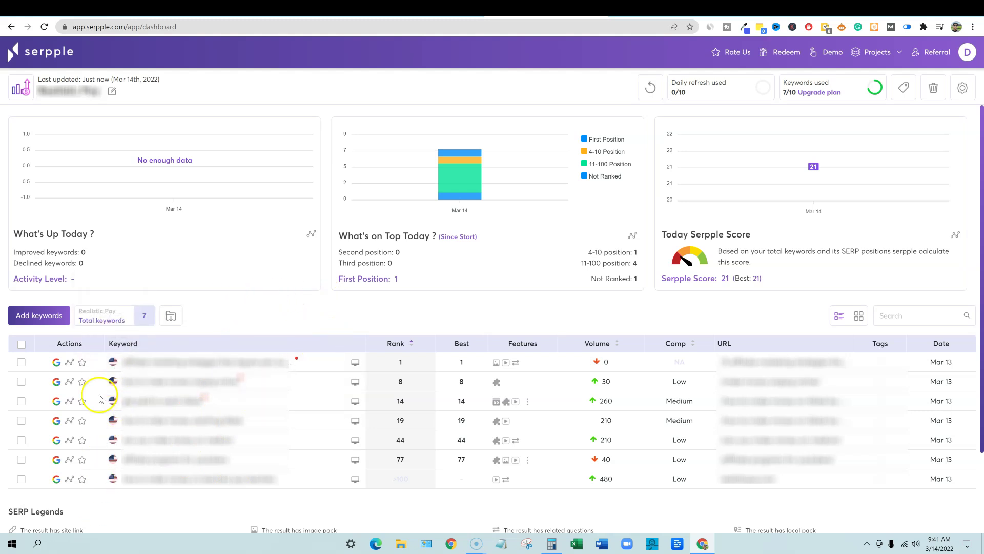
{"action": "mouse_move", "coordinate": [113, 362]}
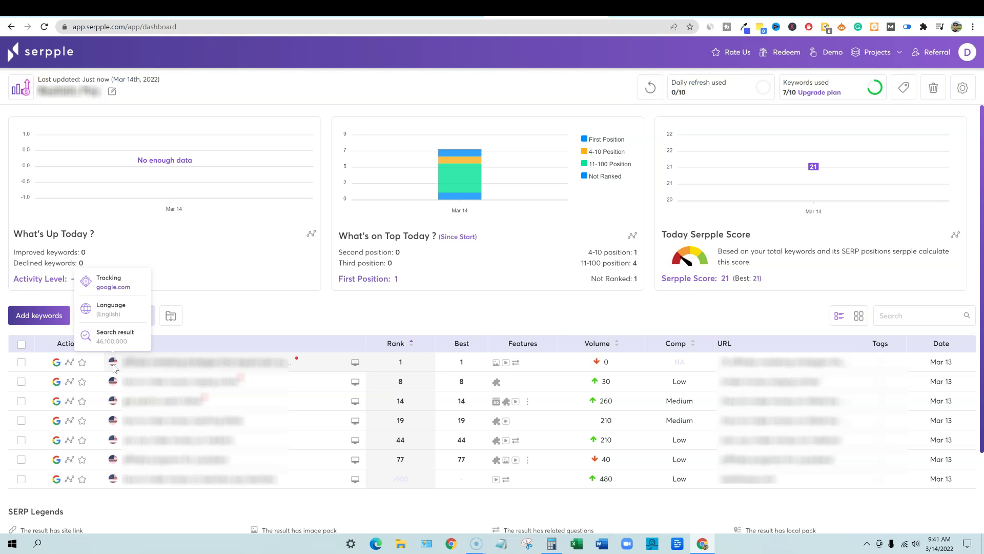
{"action": "left_click", "coordinate": [112, 375]}
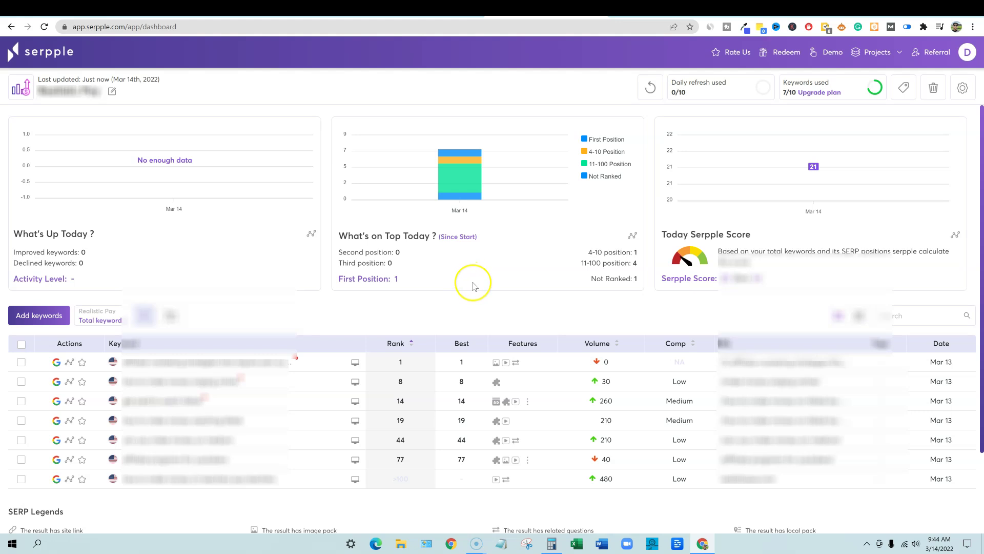
{"action": "scroll", "coordinate": [472, 286], "scroll_direction": "down", "scroll_amount": 3}
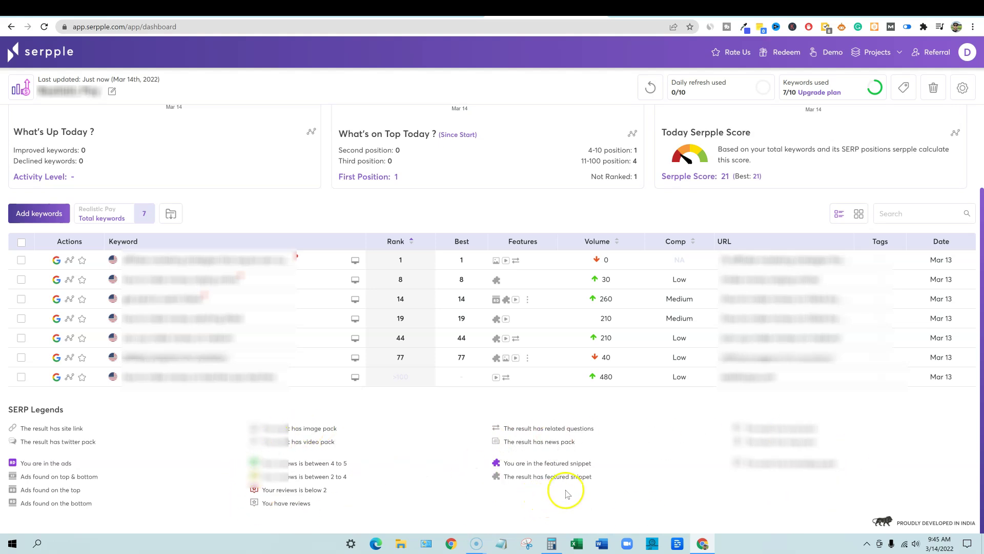
{"action": "scroll", "coordinate": [568, 491], "scroll_direction": "up", "scroll_amount": 2}
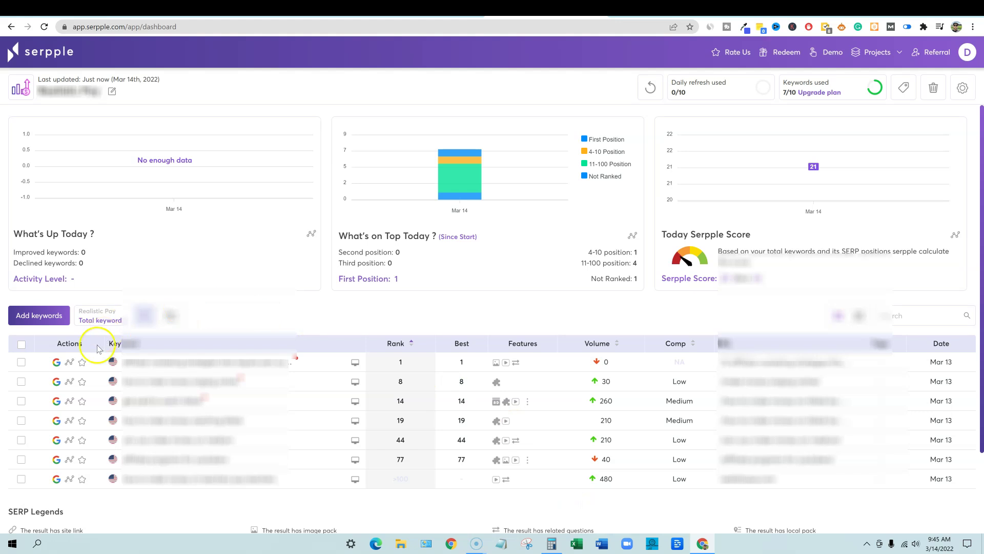
{"action": "left_click", "coordinate": [47, 316]}
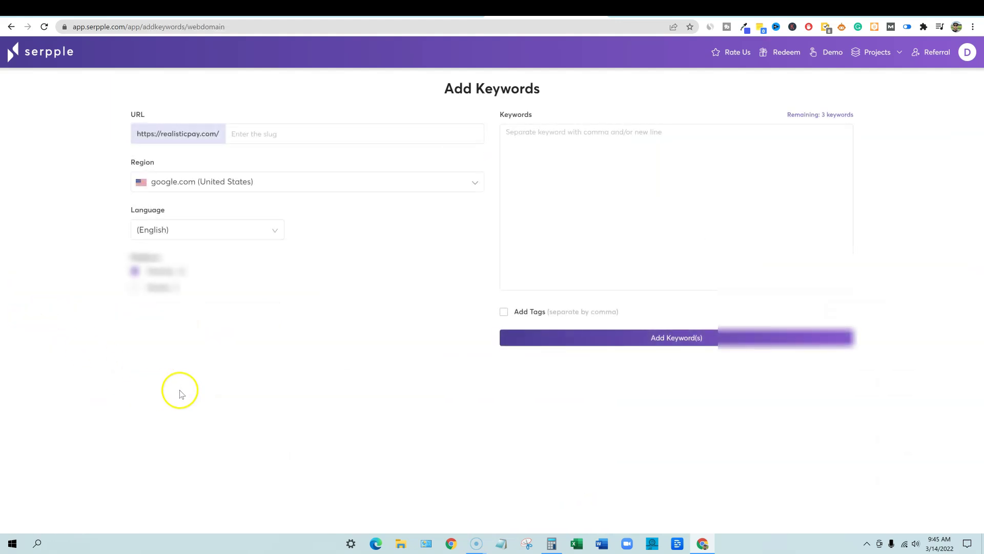
{"action": "left_click", "coordinate": [258, 133]}
{"action": "type", "text": "https://warriorplus.com/o2/a/f06j81/0"}
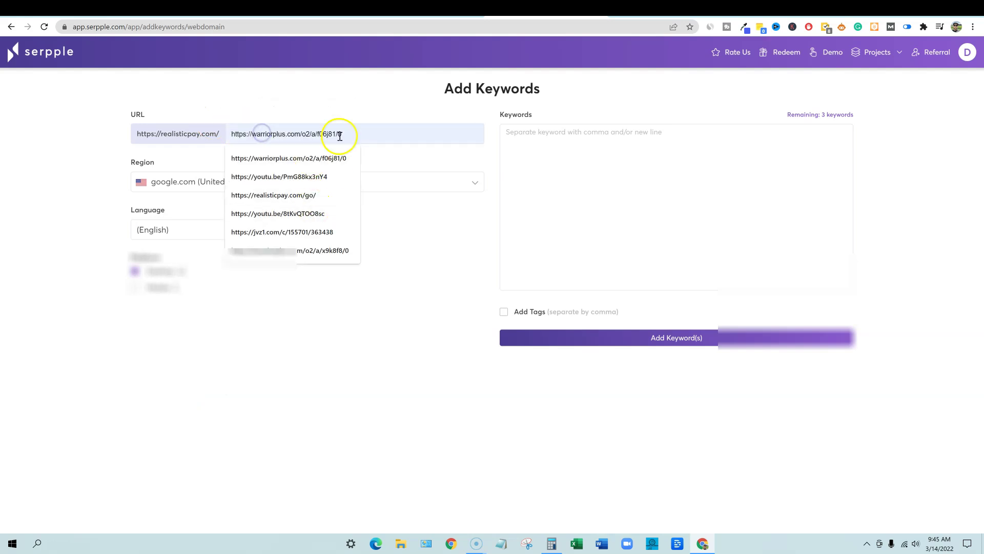
{"action": "left_click", "coordinate": [388, 81]}
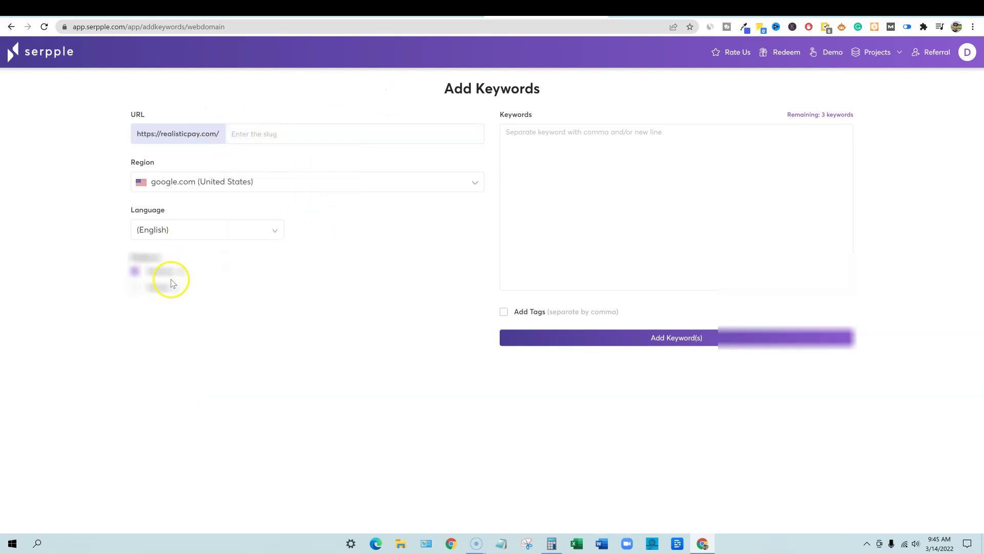
{"action": "left_click", "coordinate": [559, 151]}
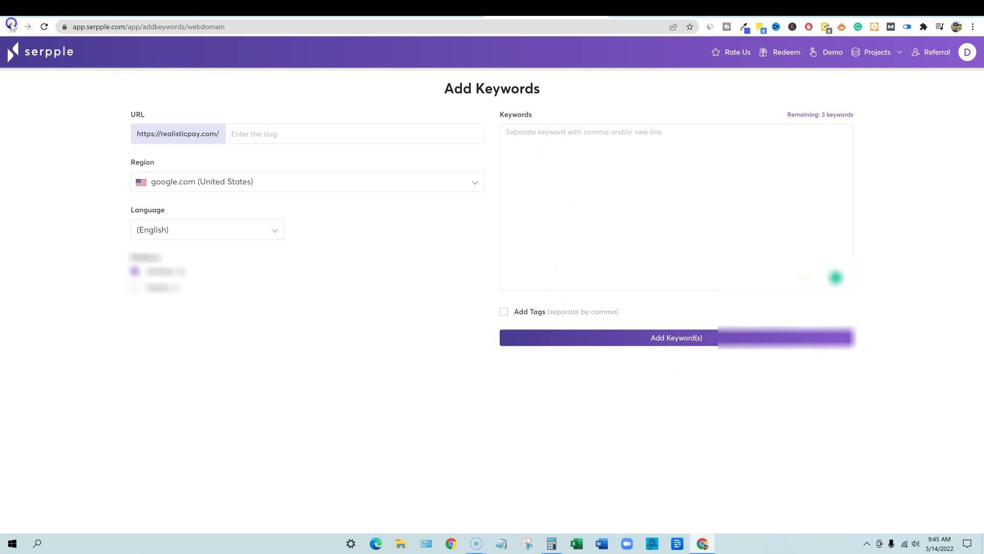
{"action": "left_click", "coordinate": [11, 27]}
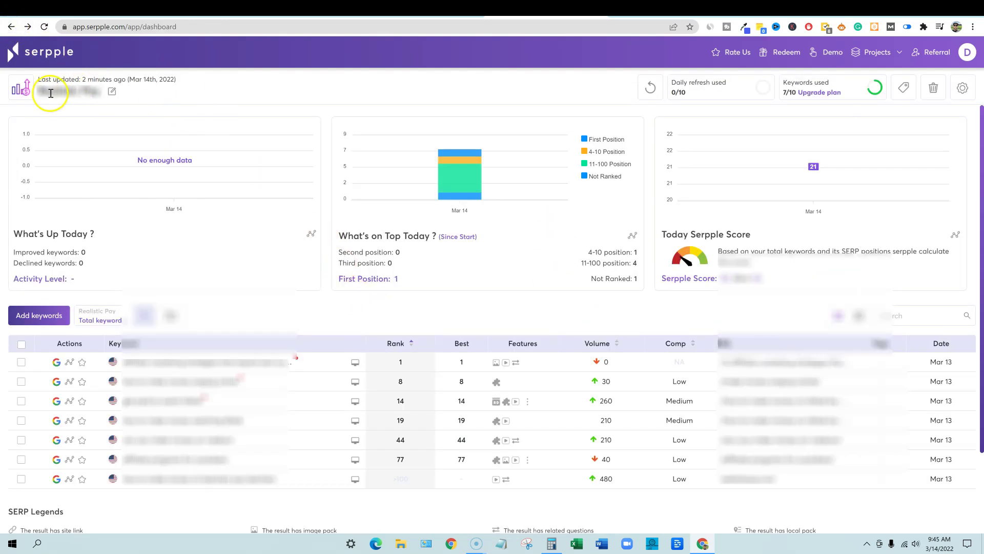
{"action": "mouse_move", "coordinate": [933, 88]}
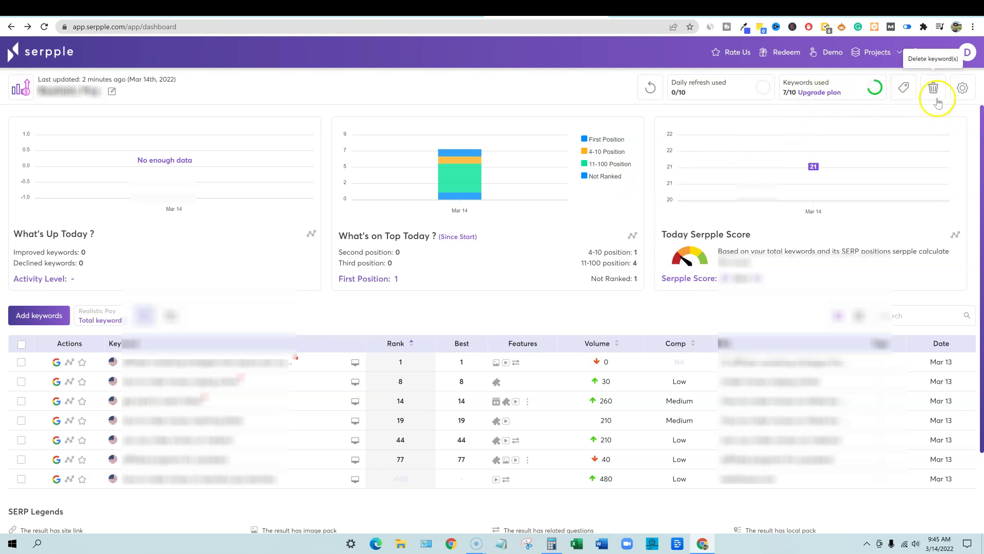
Open the project's settings page using the gear icon
{"action": "left_click", "coordinate": [962, 88]}
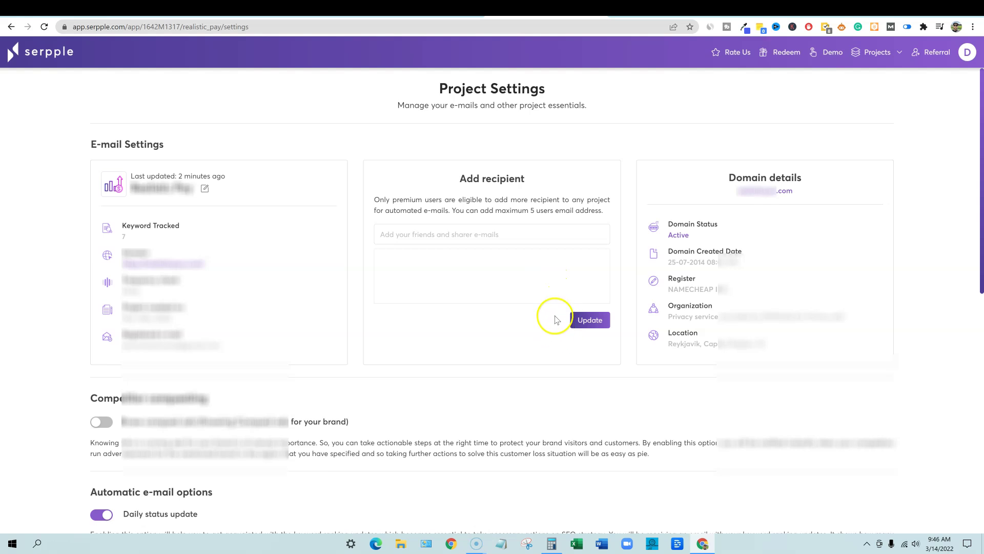
{"action": "scroll", "coordinate": [260, 352], "scroll_direction": "down", "scroll_amount": 4}
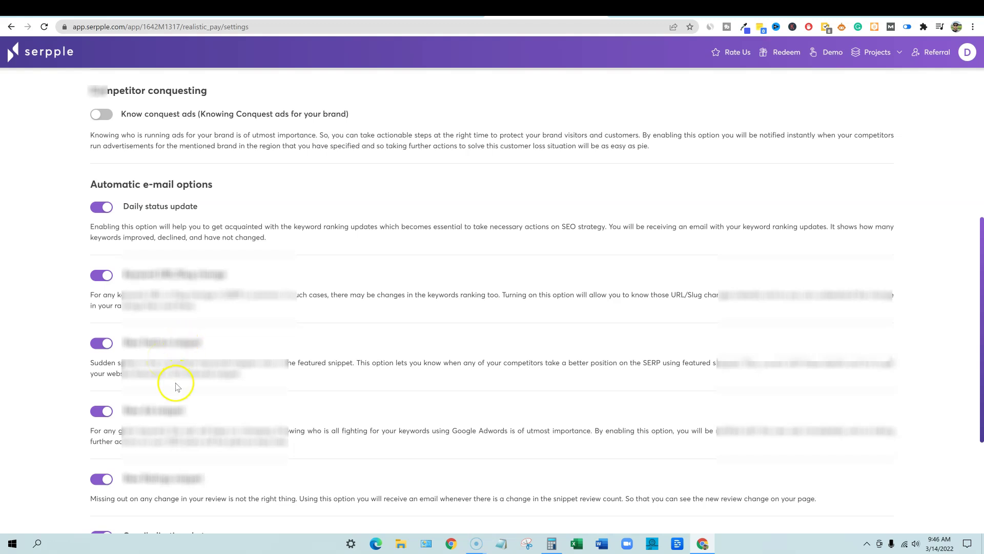
{"action": "scroll", "coordinate": [175, 387], "scroll_direction": "down", "scroll_amount": 1}
{"action": "scroll", "coordinate": [175, 387], "scroll_direction": "down", "scroll_amount": 1}
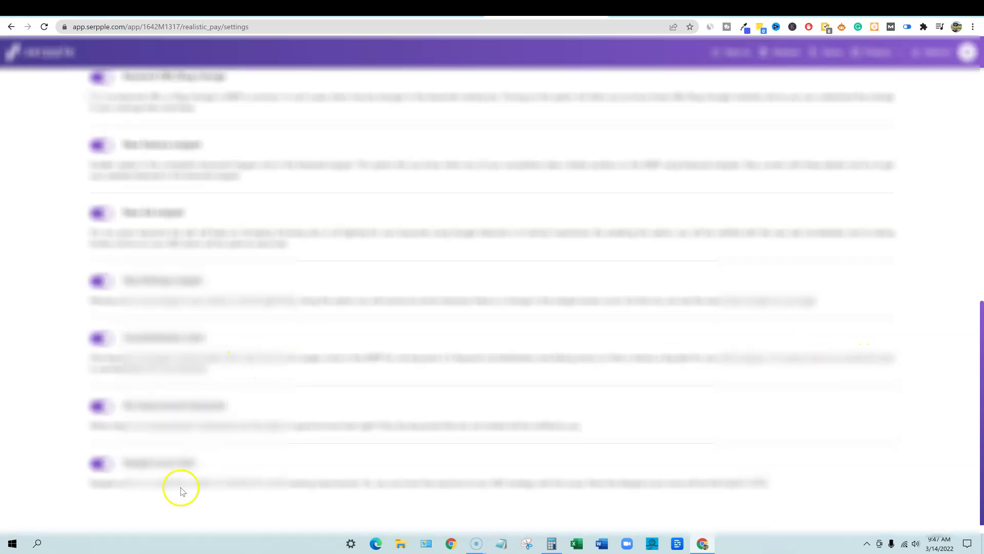
{"action": "scroll", "coordinate": [258, 446], "scroll_direction": "up", "scroll_amount": 3}
{"action": "scroll", "coordinate": [258, 443], "scroll_direction": "up", "scroll_amount": 3}
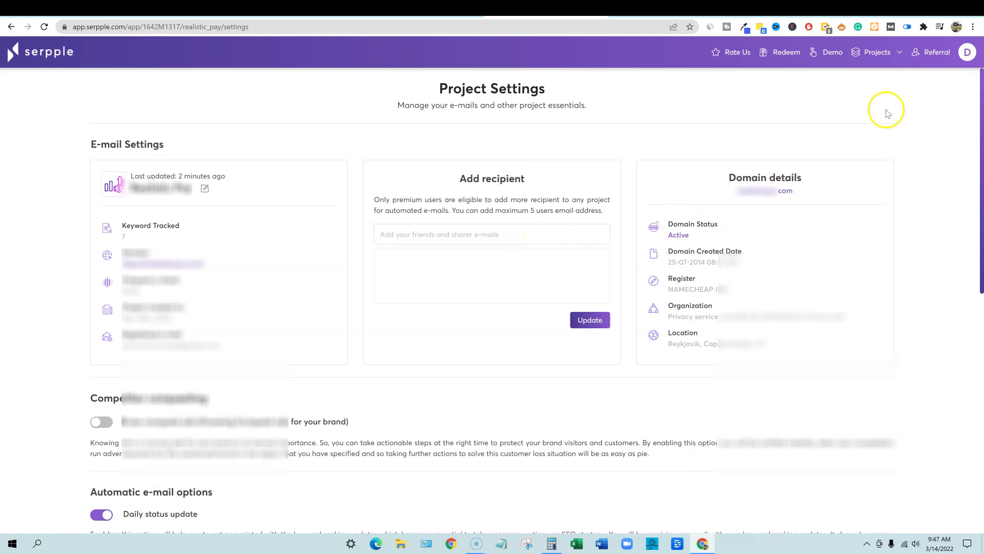
Attempt 'Add project (1/1)' from the Projects dropdown, which leads to Pricing Plans
{"action": "left_click", "coordinate": [900, 57]}
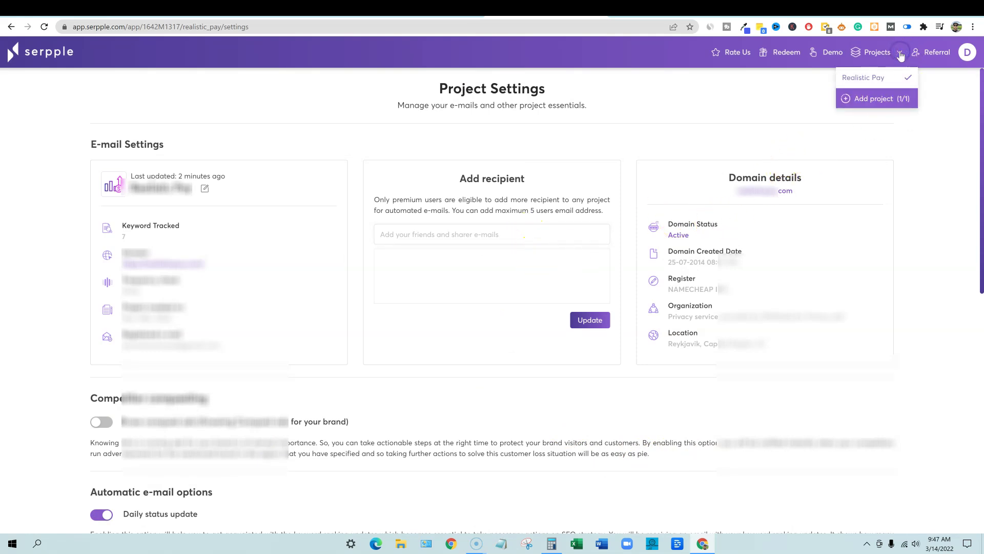
{"action": "left_click", "coordinate": [875, 100]}
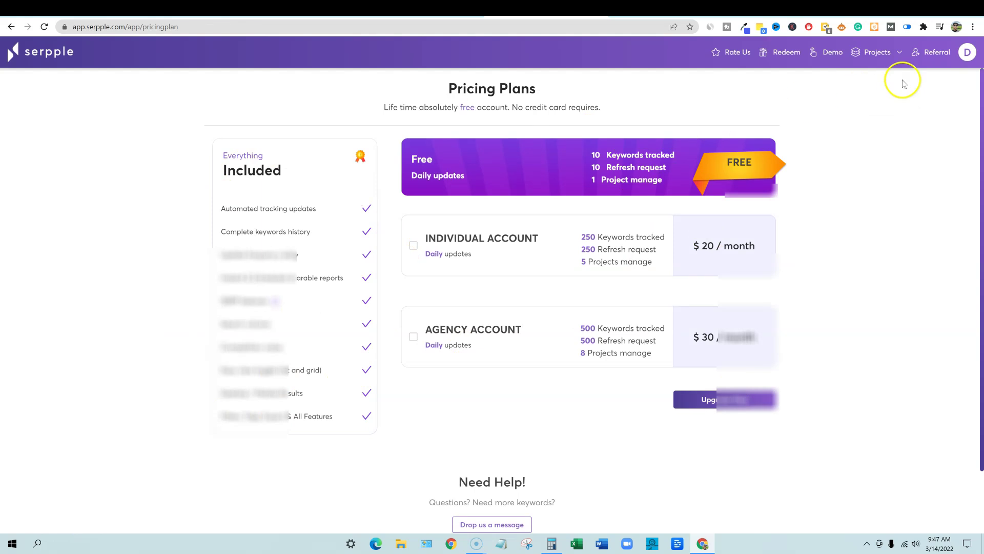
{"action": "left_click", "coordinate": [898, 54]}
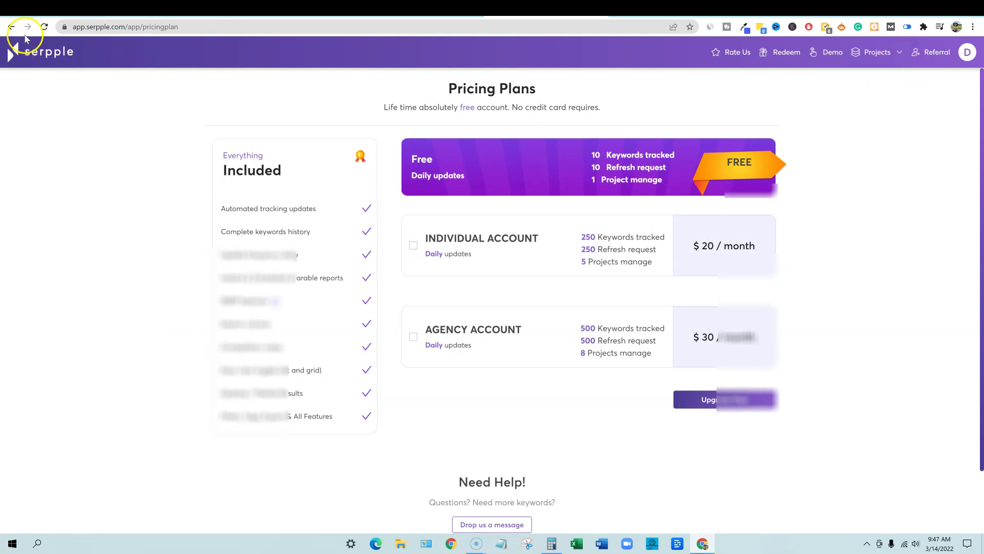
{"action": "left_click", "coordinate": [25, 47]}
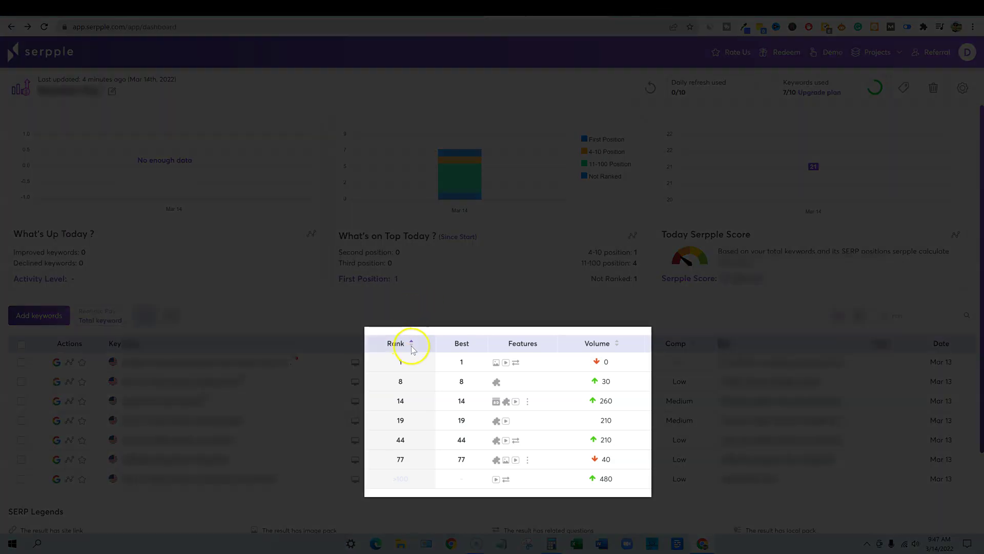
{"action": "left_click", "coordinate": [411, 344]}
{"action": "left_click", "coordinate": [411, 345]}
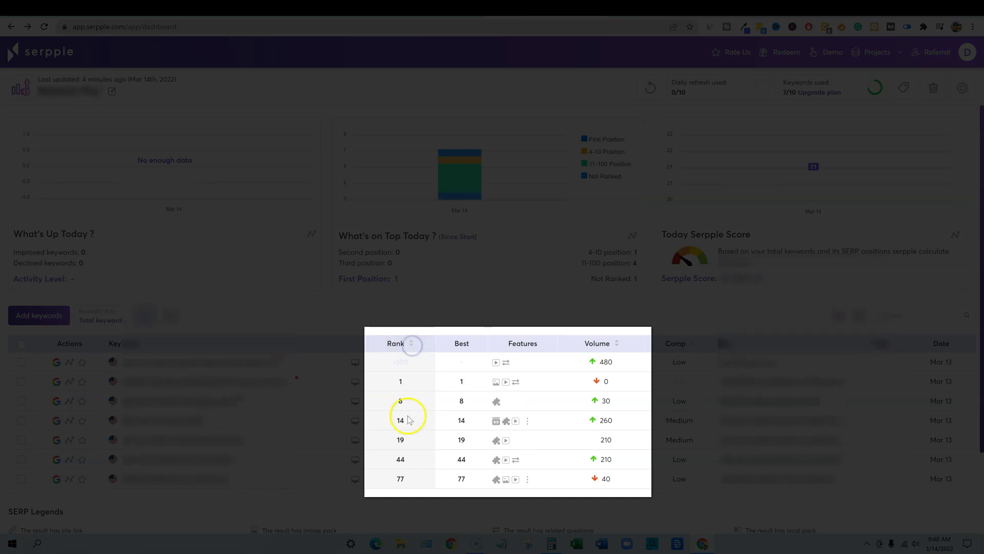
{"action": "left_click", "coordinate": [617, 343]}
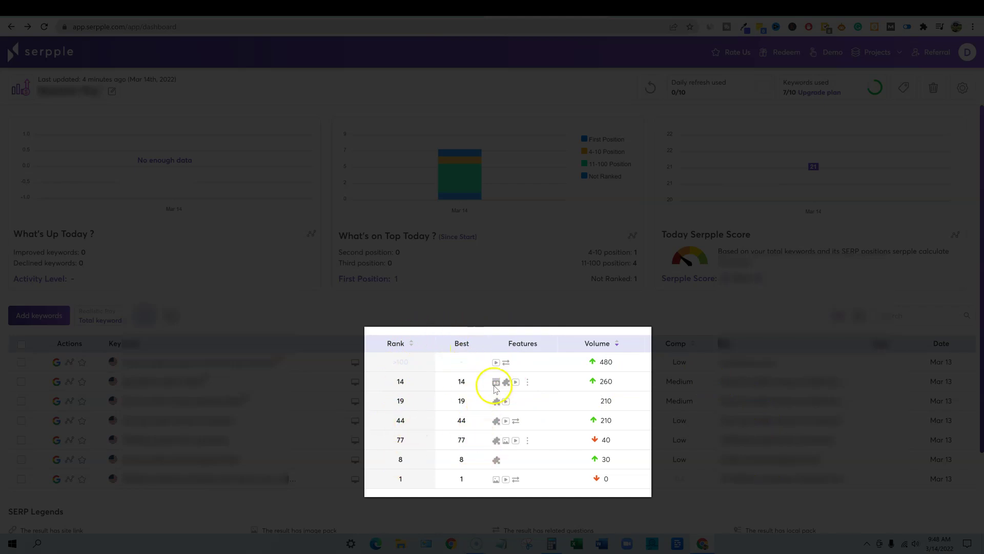
{"action": "mouse_move", "coordinate": [516, 420]}
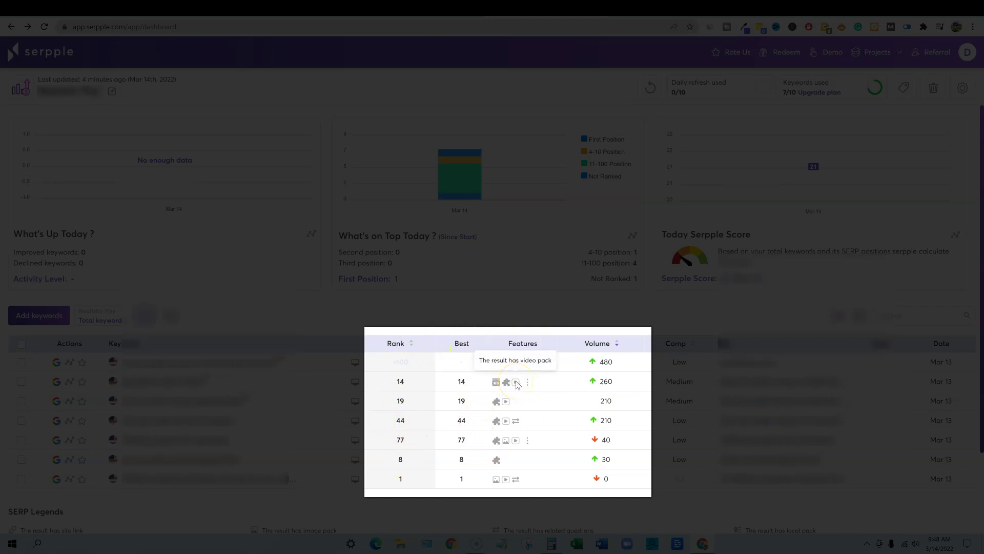
{"action": "left_click", "coordinate": [505, 386]}
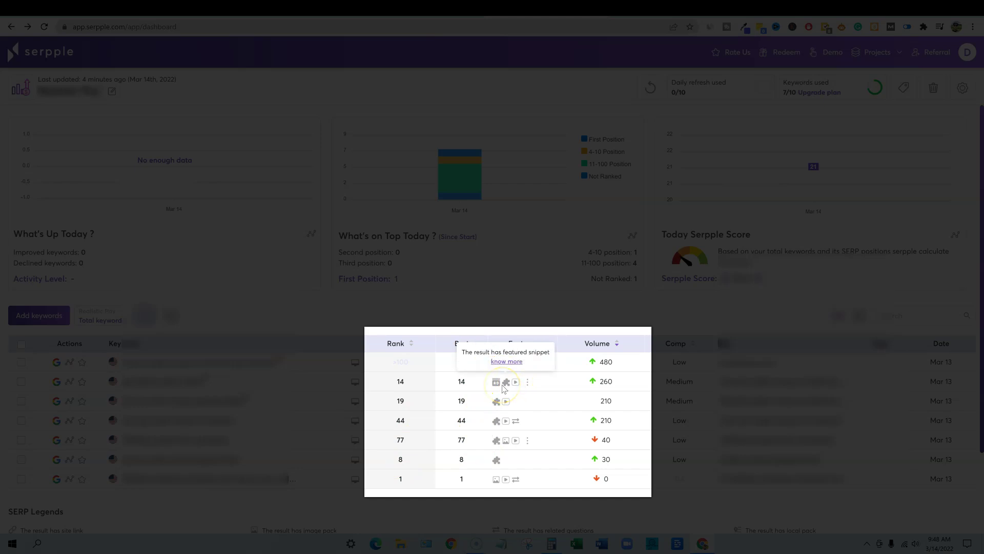
{"action": "left_click", "coordinate": [496, 388]}
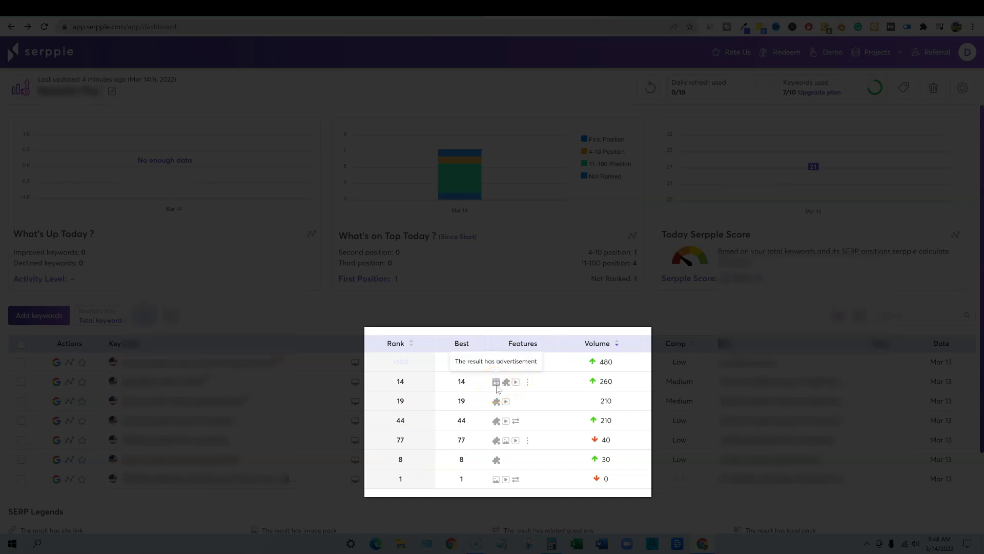
{"action": "left_click", "coordinate": [528, 382]}
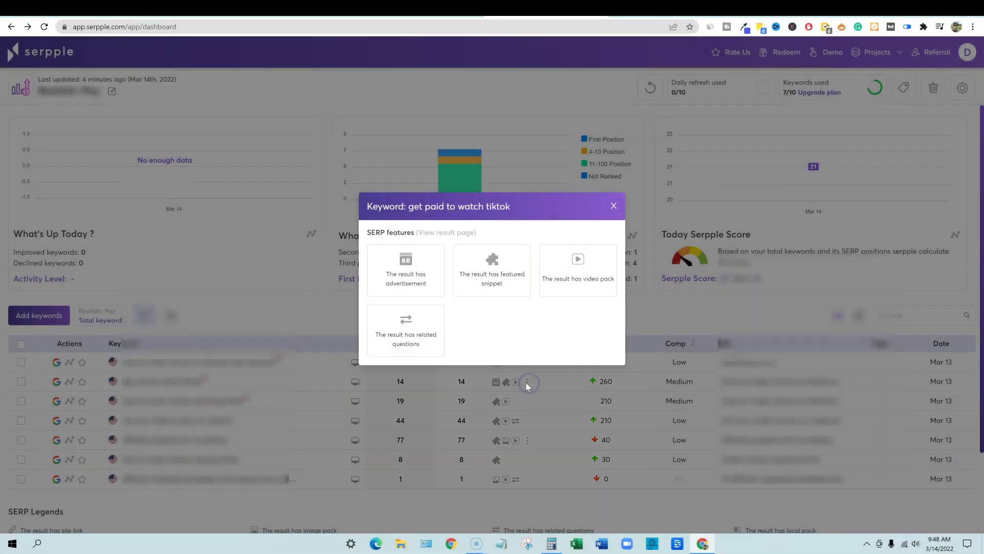
{"action": "left_click", "coordinate": [760, 305]}
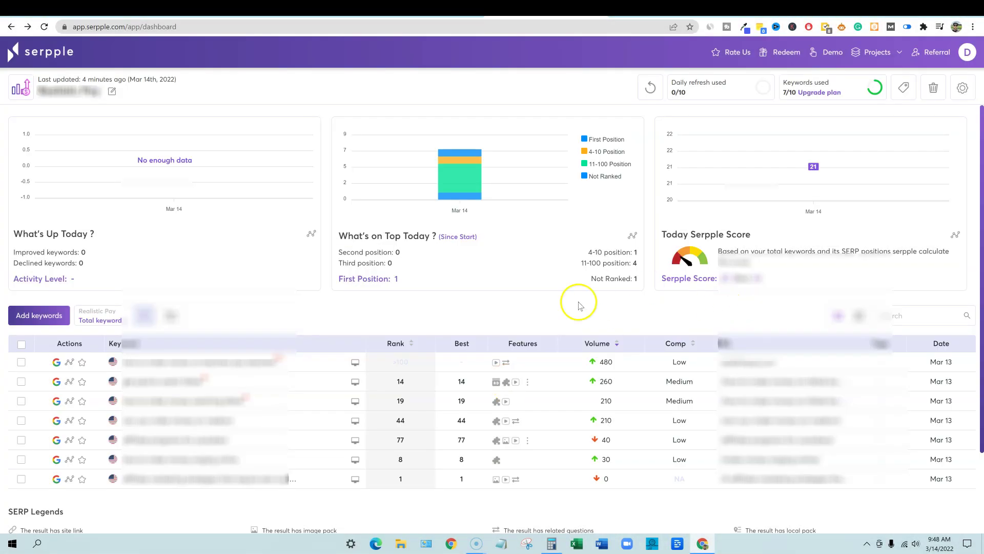